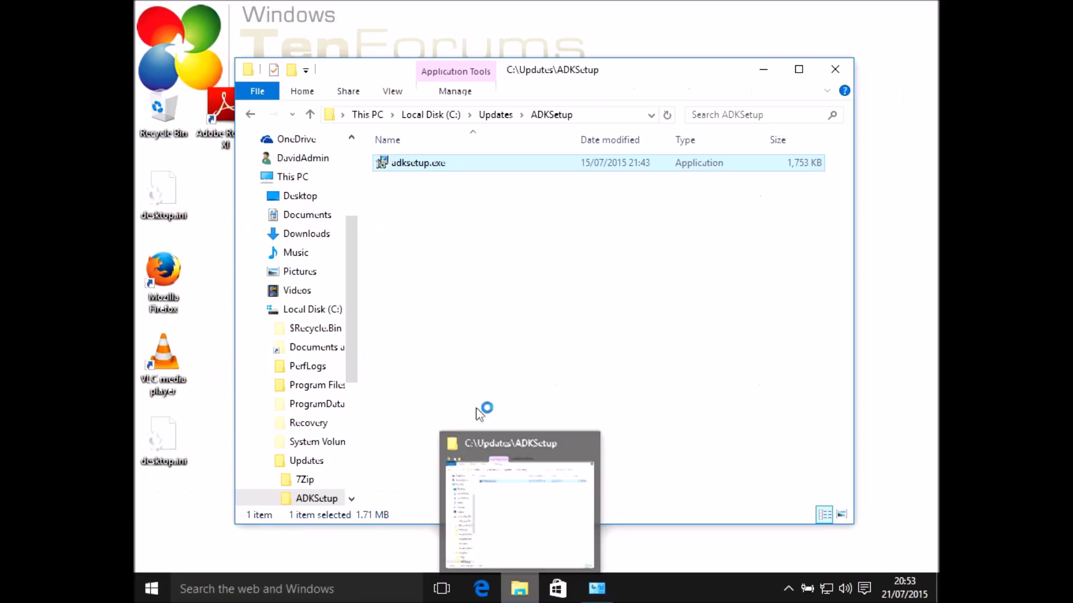
- Run adksetup.exe as administrator, keep the default install path, decline usage data and accept the licence
{"action": "double_click", "coordinate": [439, 164]}
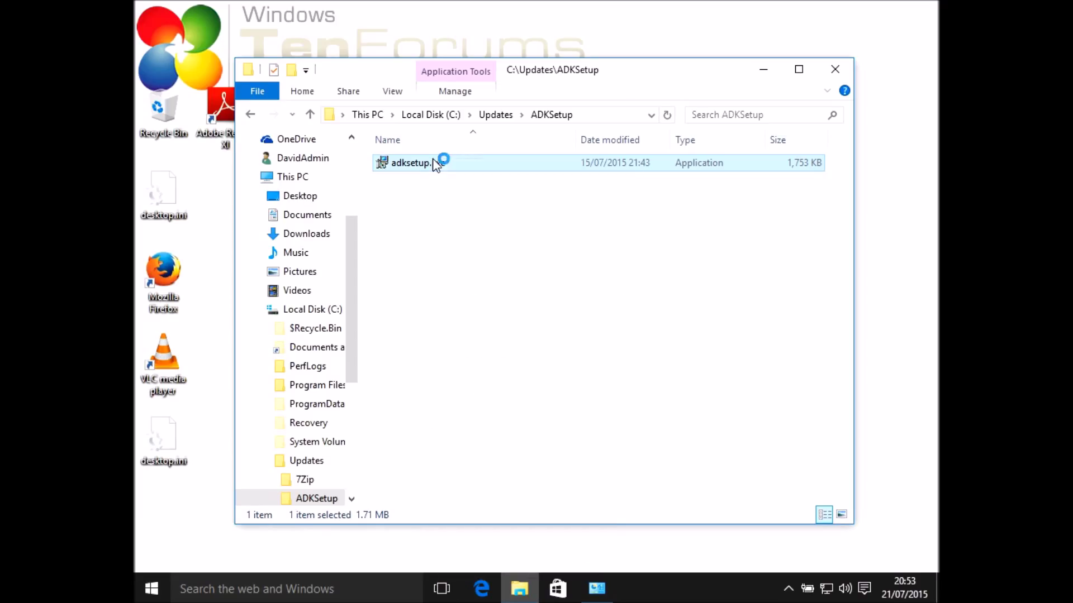
{"action": "right_click", "coordinate": [439, 163]}
{"action": "left_click", "coordinate": [476, 193]}
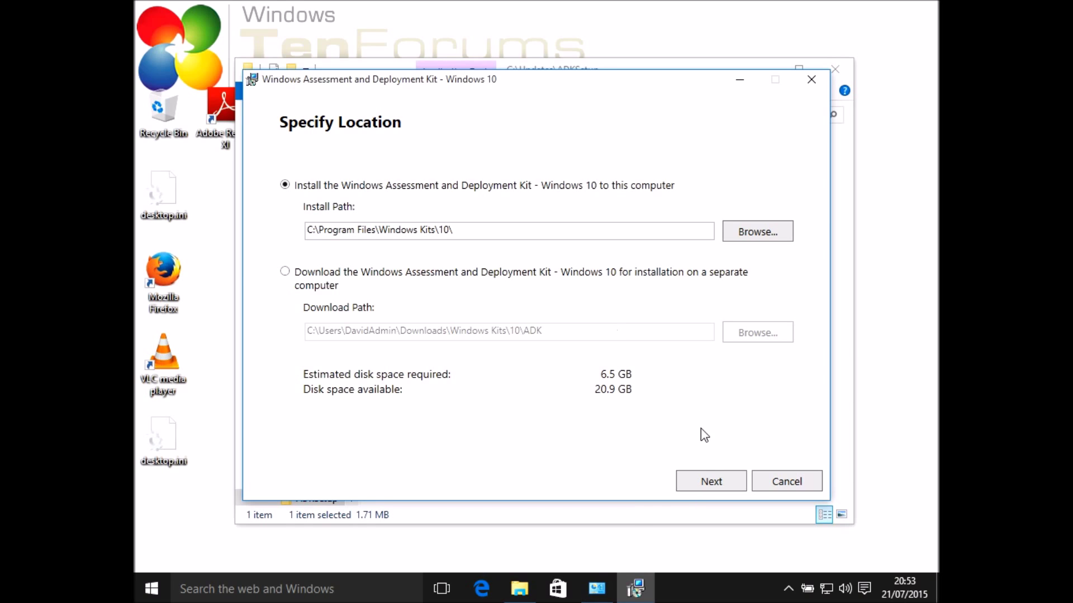
{"action": "left_click", "coordinate": [710, 483]}
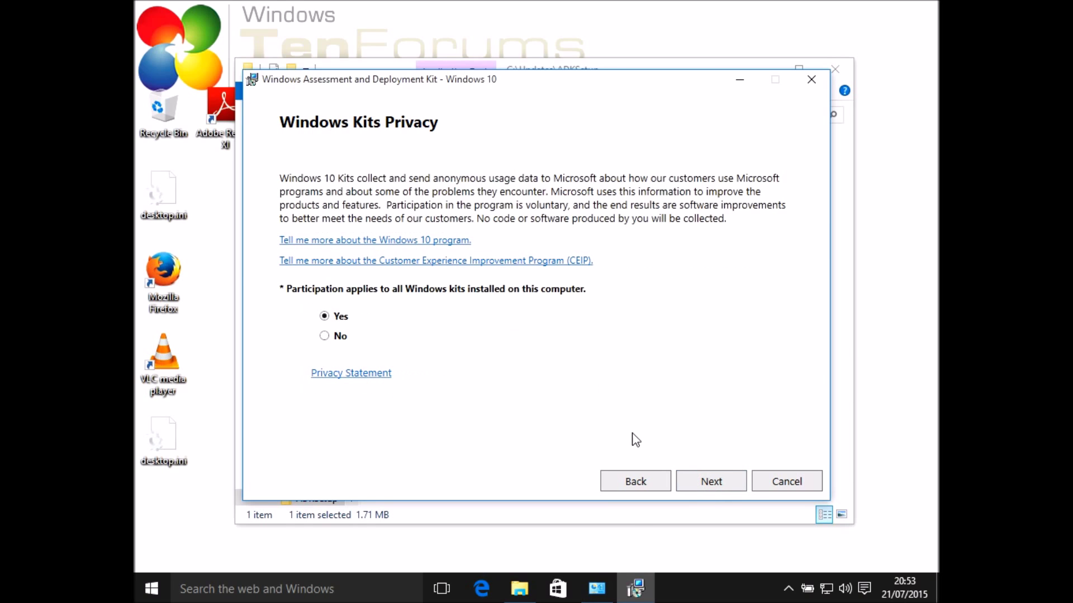
{"action": "left_click", "coordinate": [323, 337]}
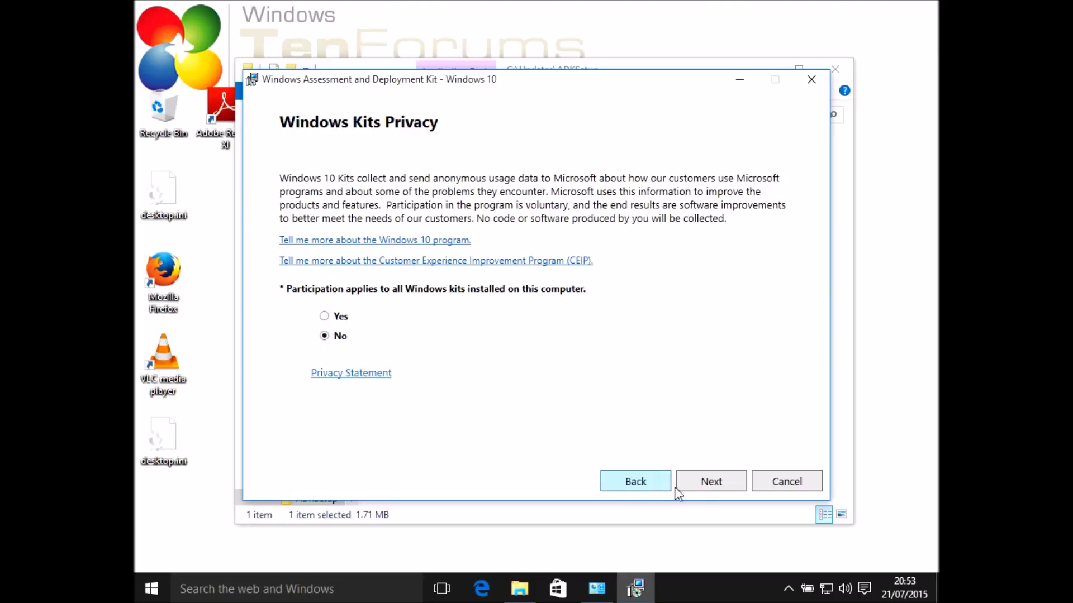
{"action": "left_click", "coordinate": [710, 479]}
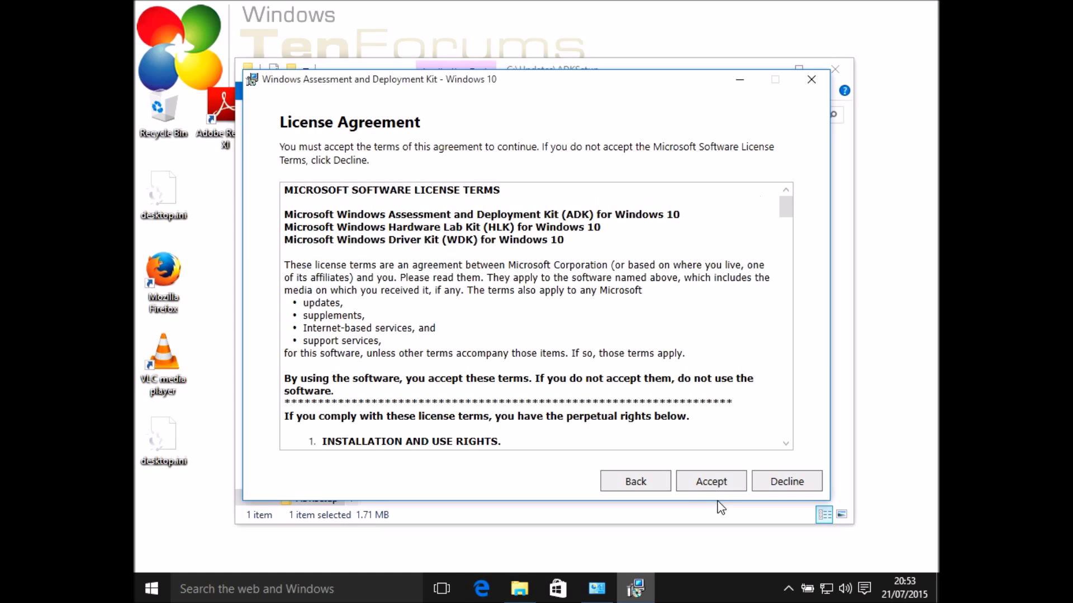
{"action": "left_click", "coordinate": [712, 483]}
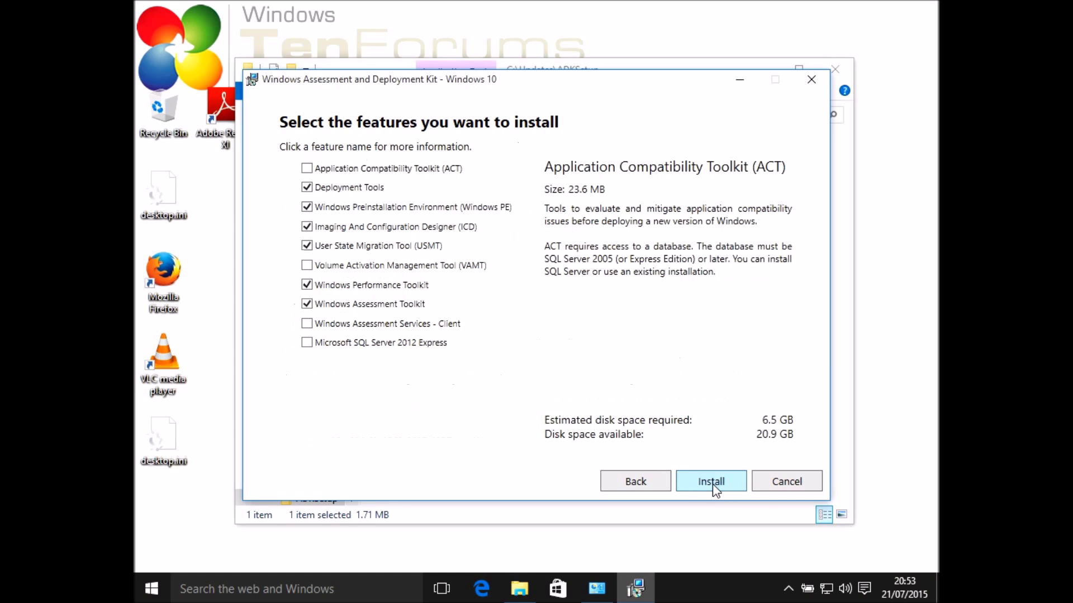
- Install only the User State Migration Tool (USMT) feature, then close Windows ADK Setup
{"action": "left_click", "coordinate": [307, 285]}
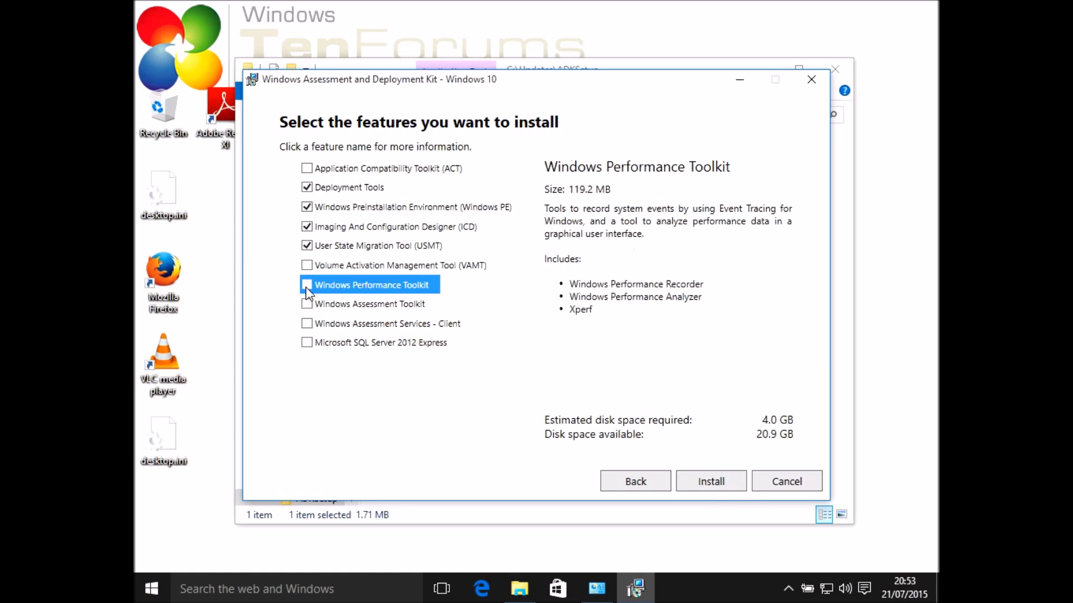
{"action": "left_click", "coordinate": [307, 188]}
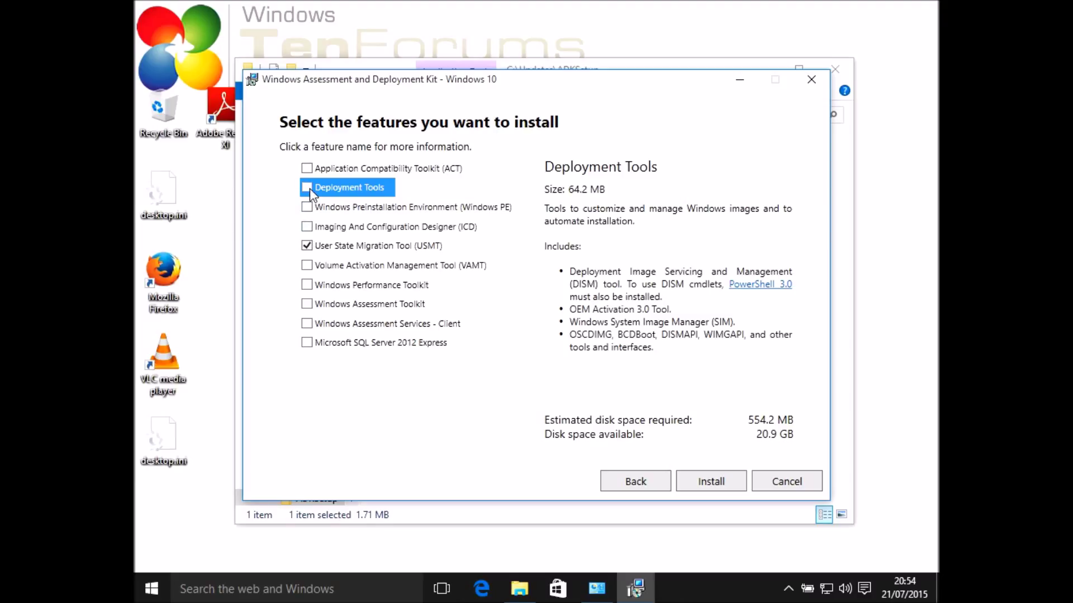
{"action": "left_click", "coordinate": [711, 482]}
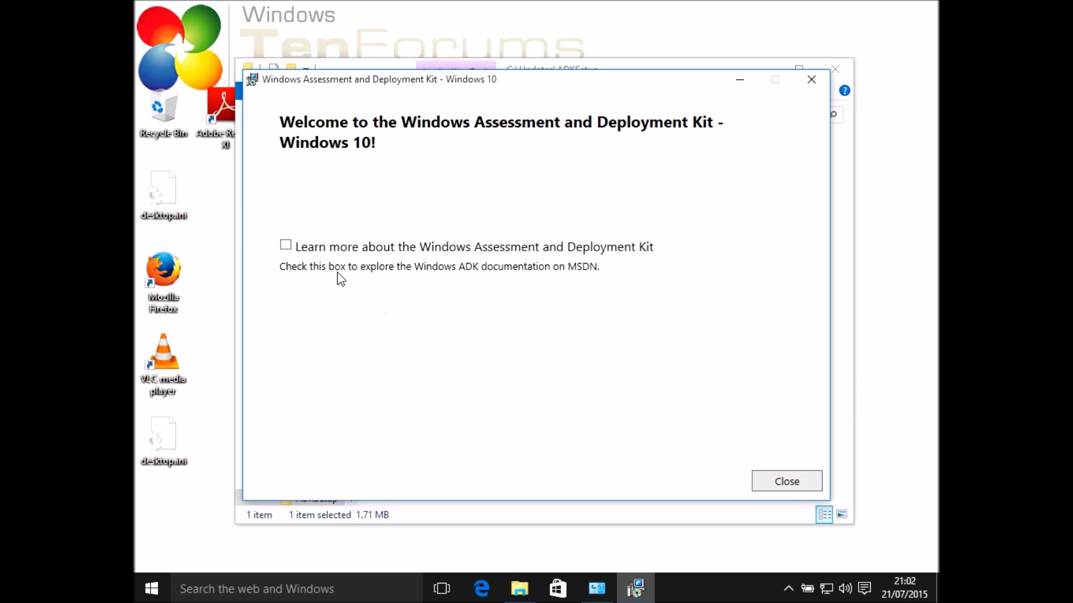
{"action": "left_click", "coordinate": [786, 488]}
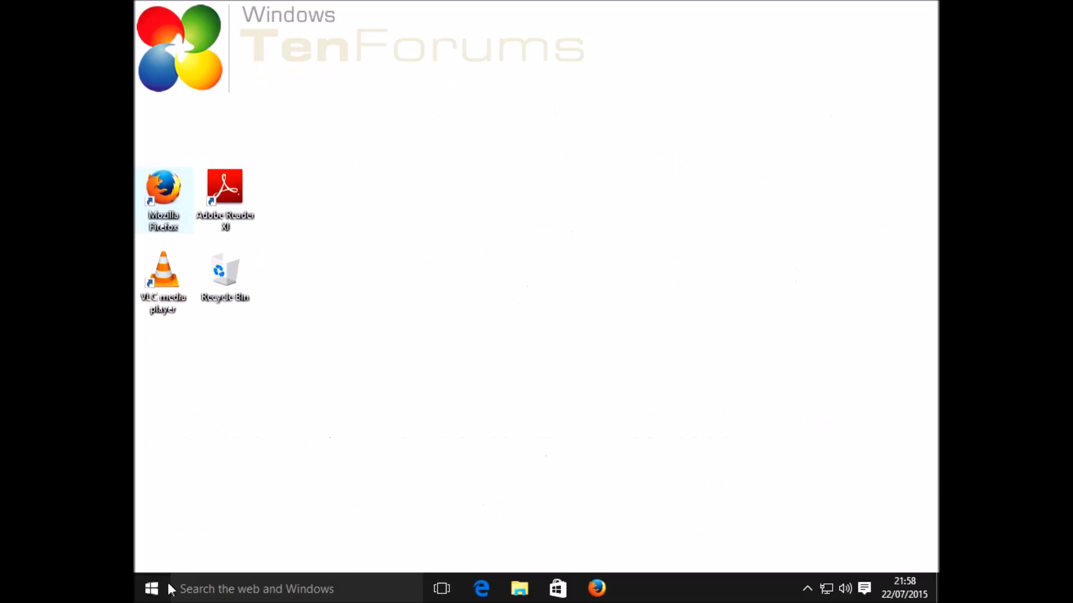
- Open an elevated Command Prompt and create the c:\recovery\customizations and c:\temp\scanstate folders
{"action": "right_click", "coordinate": [151, 588]}
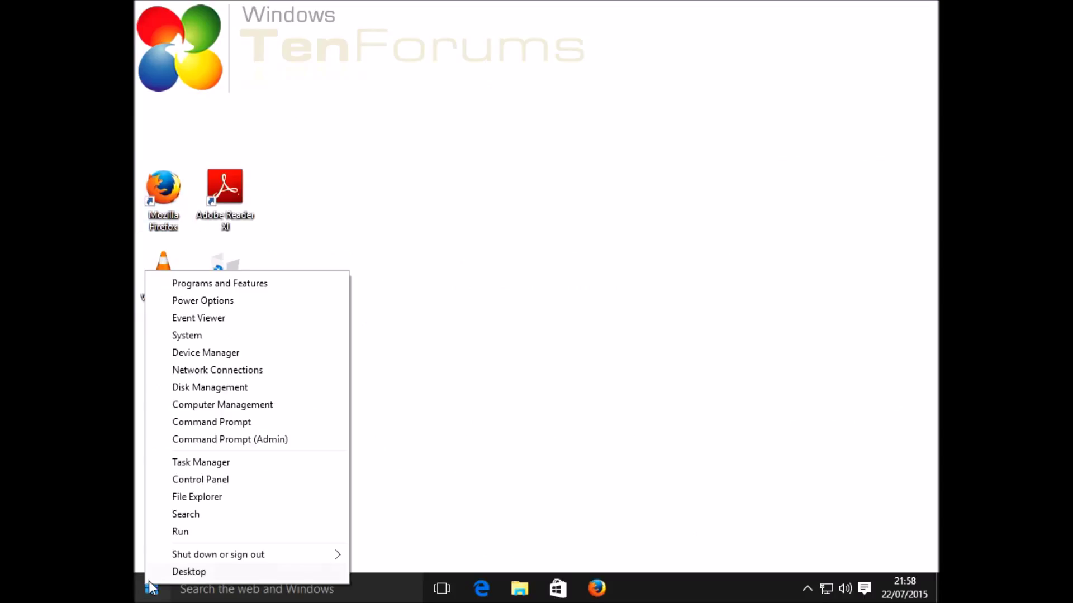
{"action": "left_click", "coordinate": [213, 439]}
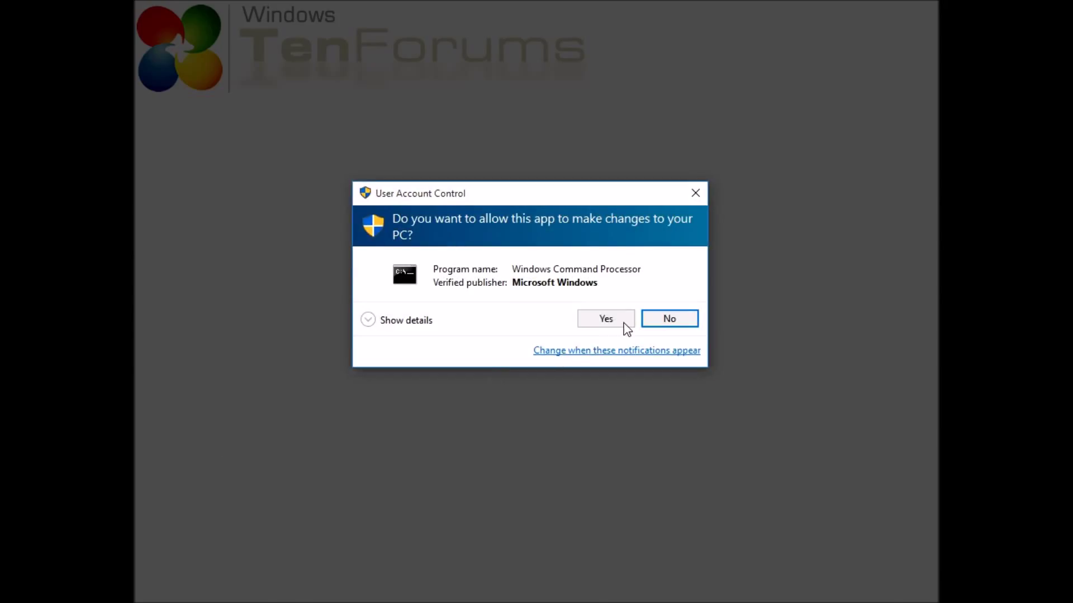
{"action": "left_click", "coordinate": [622, 323]}
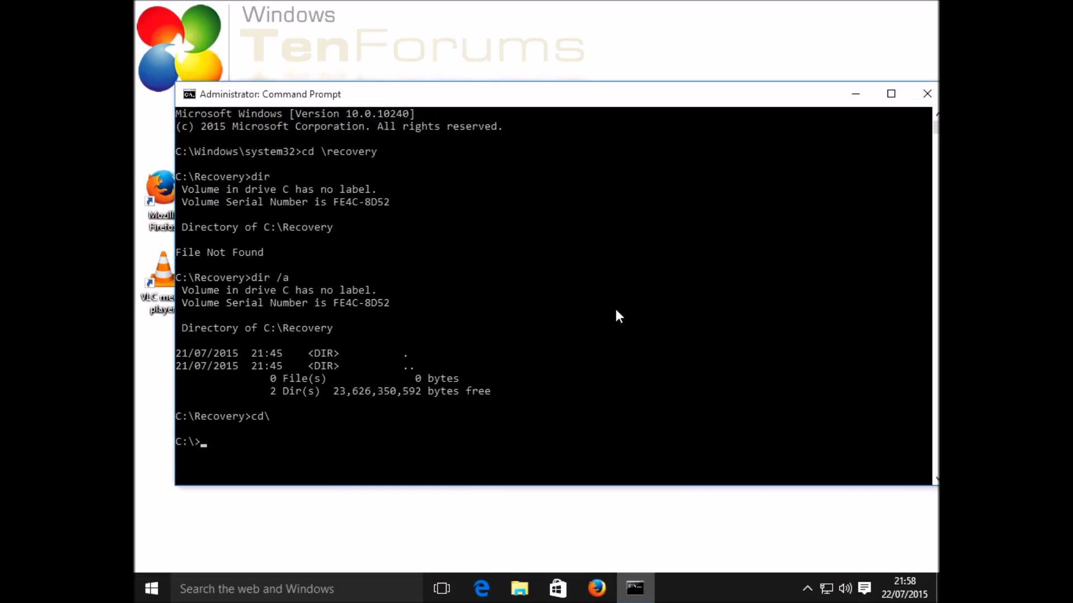
{"action": "type", "text": "md c:\\recovery\\customizations"}
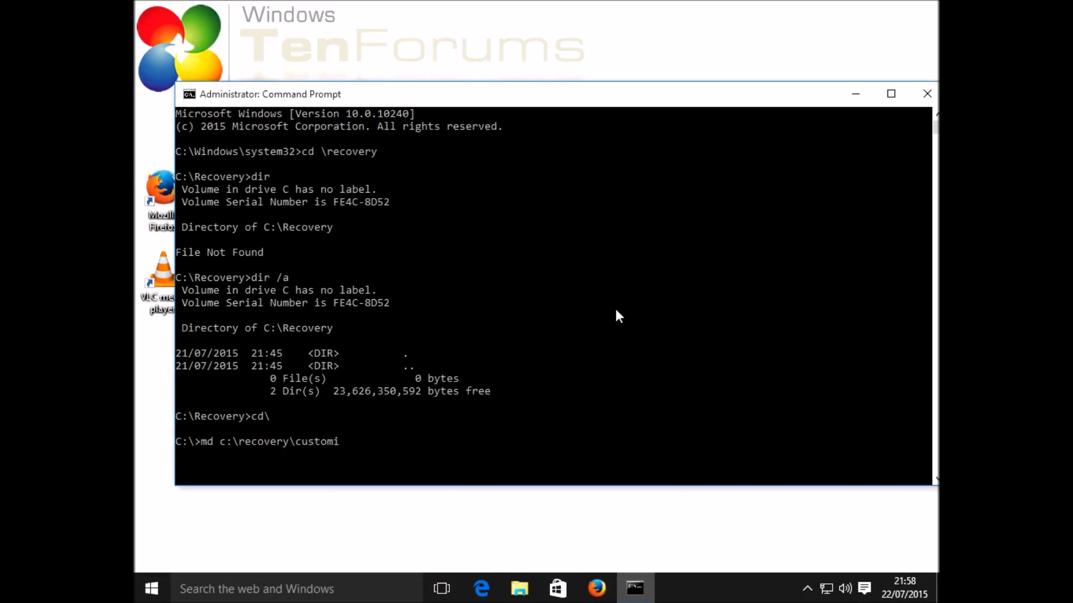
{"action": "key", "text": "Return"}
{"action": "type", "text": "md c:\\temp\\scanstate"}
{"action": "key", "text": "Return"}
- In c:\temp\scanstate, xcopy the ADK Windows Setup x86 sources files into the folder
{"action": "type", "text": "cd c:\\temp\\scanstate"}
{"action": "key", "text": "Return"}
{"action": "type", "text": "xcopy"}
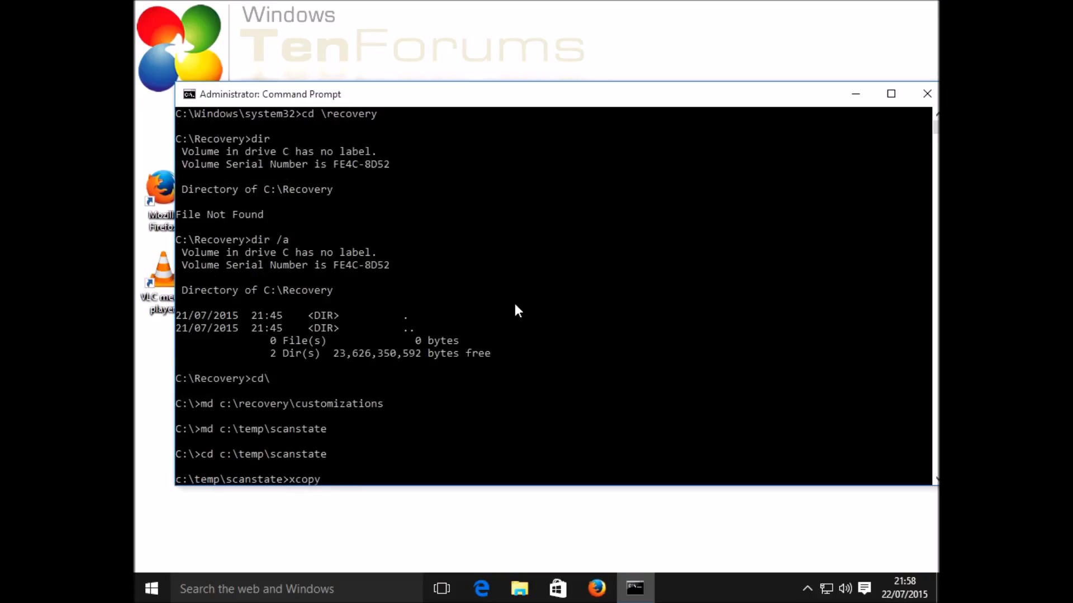
{"action": "type", "text": " \"c:\\program files\\windows kits\\10\\assessment and depl"}
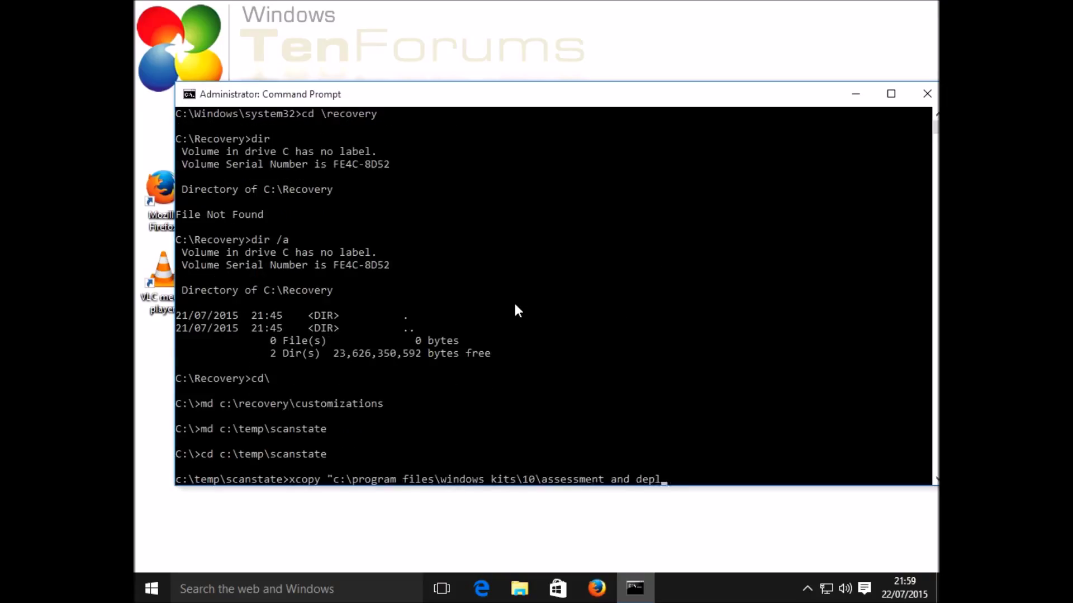
{"action": "type", "text": "oyment kit\\windows setup\\x86\\"}
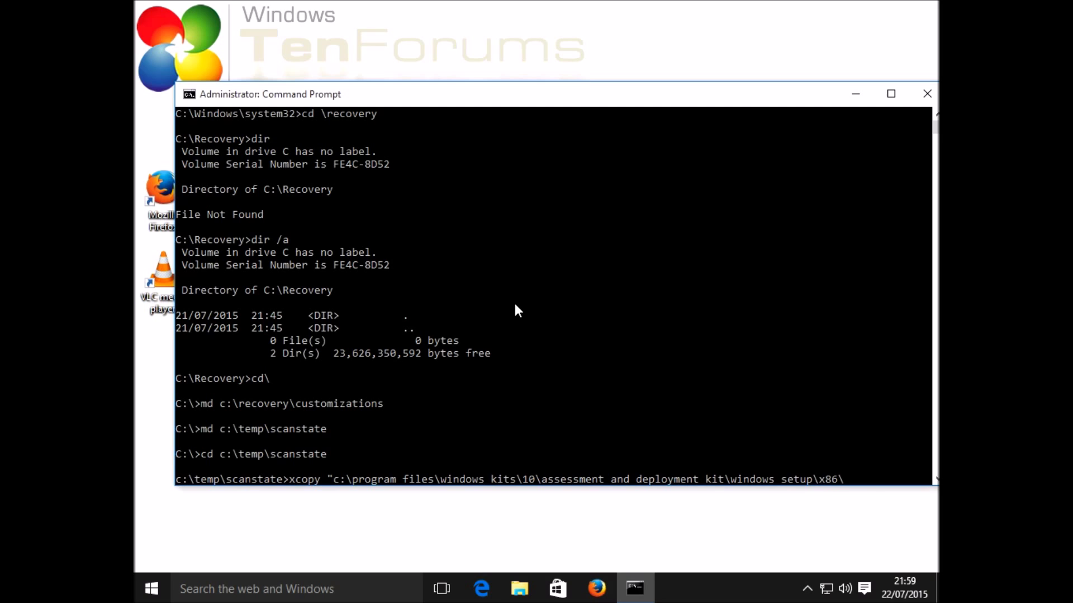
{"action": "type", "text": "sources\""}
{"action": "key", "text": "Return"}
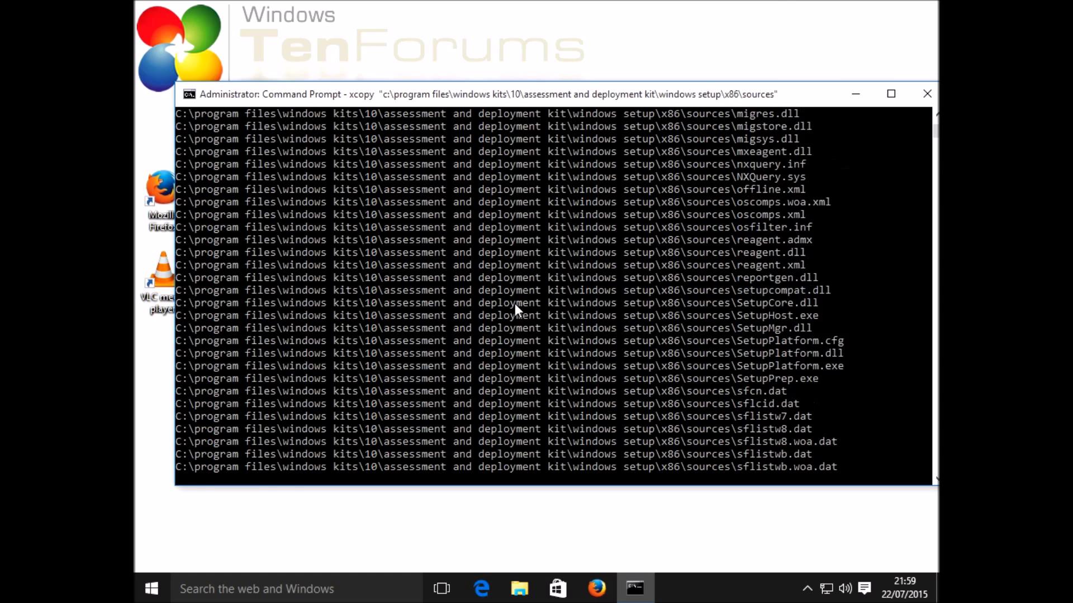
- Rerun the xcopy with /s /y to copy all User State Migration Tool x86 files (*.*) into scanstate
{"action": "left_click", "coordinate": [443, 338]}
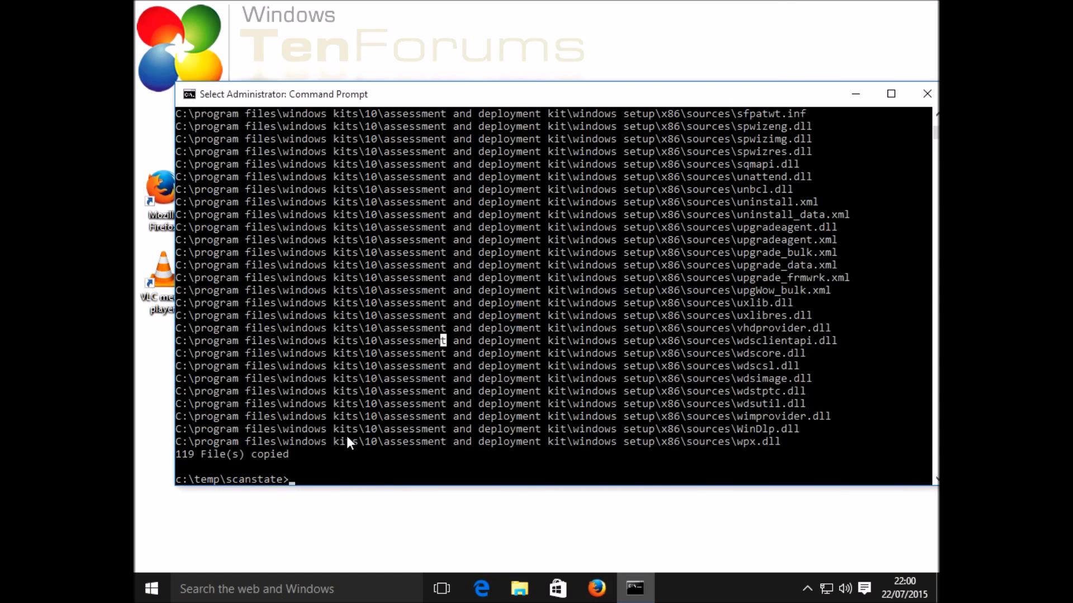
{"action": "key", "text": "Up"}
{"action": "type", "text": "/s /y"}
{"action": "key", "text": "ctrl+Right"}
{"action": "key", "text": "ctrl+Right"}
{"action": "key", "text": "ctrl+Right"}
{"action": "key", "text": "ctrl+Right"}
{"action": "key", "text": "ctrl+Right"}
{"action": "key", "text": "Right"}
{"action": "key", "text": "Right"}
{"action": "key", "text": "Right"}
{"action": "key", "text": "Right"}
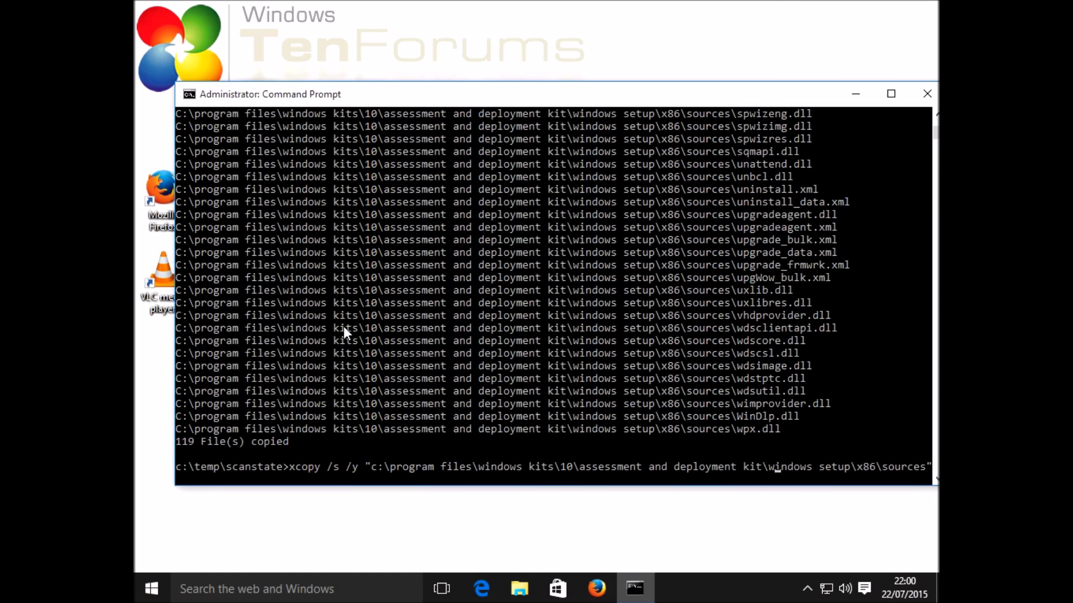
{"action": "key", "text": "Delete"}
{"action": "key", "text": "Delete"}
{"action": "key", "text": "Delete"}
{"action": "key", "text": "Delete"}
{"action": "key", "text": "Delete"}
{"action": "key", "text": "Delete"}
{"action": "key", "text": "Delete"}
{"action": "key", "text": "Delete"}
{"action": "key", "text": "Delete"}
{"action": "key", "text": "Delete"}
{"action": "key", "text": "Delete"}
{"action": "key", "text": "Delete"}
{"action": "key", "text": "Delete"}
{"action": "type", "text": "user state migration tool"}
{"action": "key", "text": "Right"}
{"action": "key", "text": "Right"}
{"action": "key", "text": "Right"}
{"action": "key", "text": "Right"}
{"action": "key", "text": "Delete"}
{"action": "key", "text": "Delete"}
{"action": "key", "text": "Delete"}
{"action": "key", "text": "Delete"}
{"action": "key", "text": "Delete"}
{"action": "key", "text": "Delete"}
{"action": "key", "text": "Delete"}
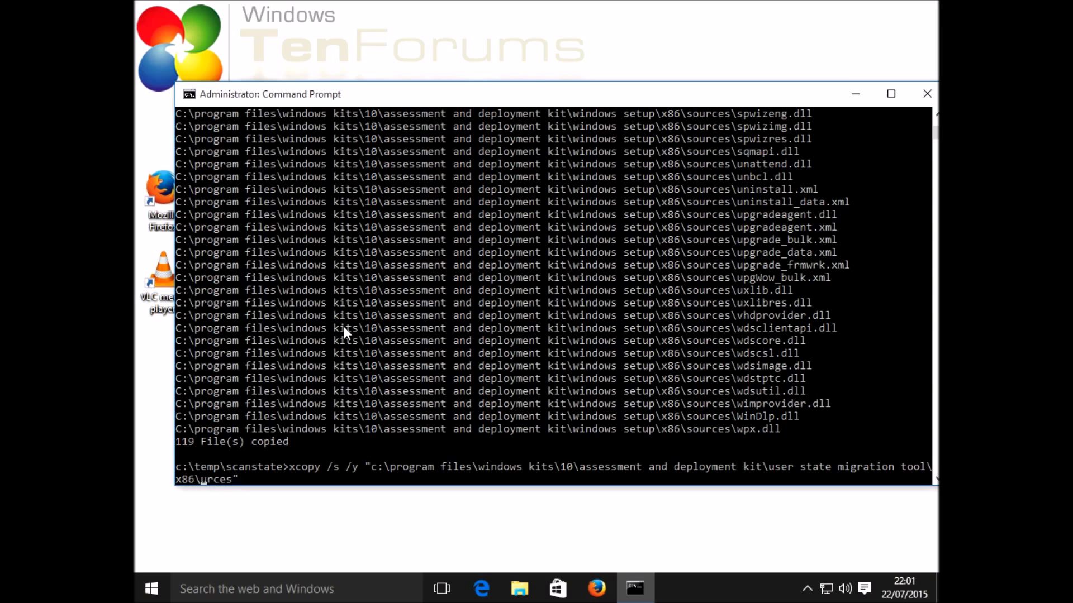
{"action": "type", "text": "*.*("}
{"action": "key", "text": "BackSpace"}
{"action": "key", "text": "Return"}
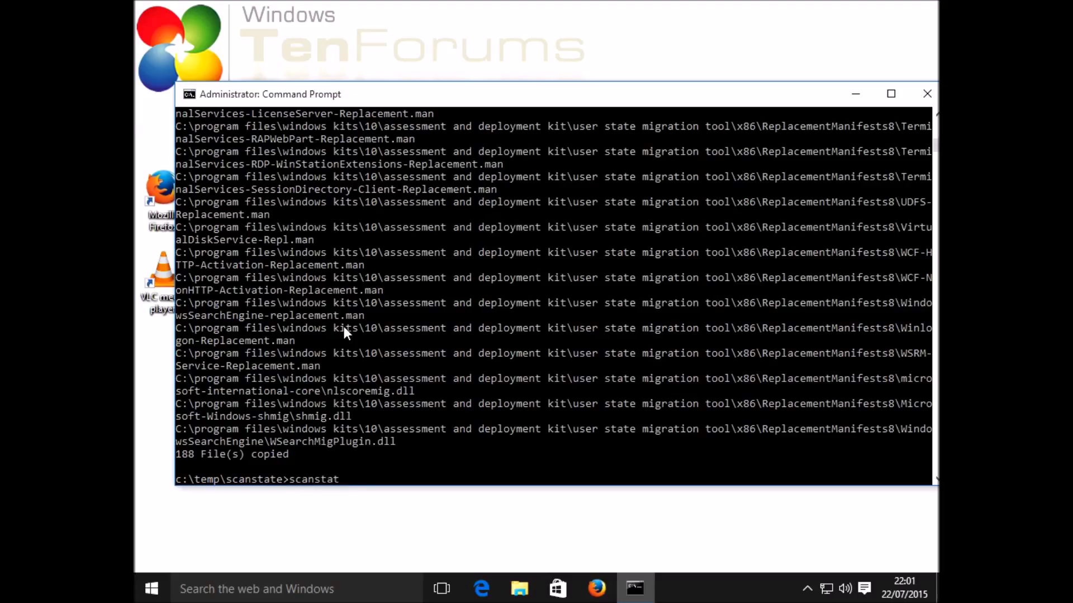
- Run scanstate /apps /drivers /ppkg to c:\recovery\customizations\usmt.ppkg with log c:\temp\scanstate.log
{"action": "type", "text": "ry\\customizations\\usm"}
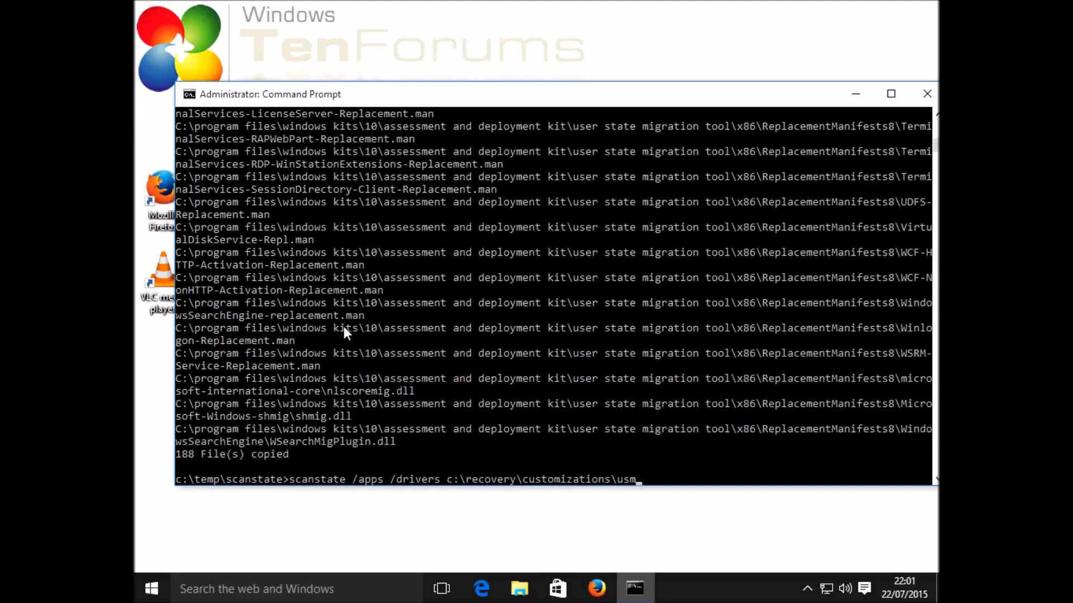
{"action": "type", "text": "t.ppkg /o /c /l:c:\\temp\\scanstate.log"}
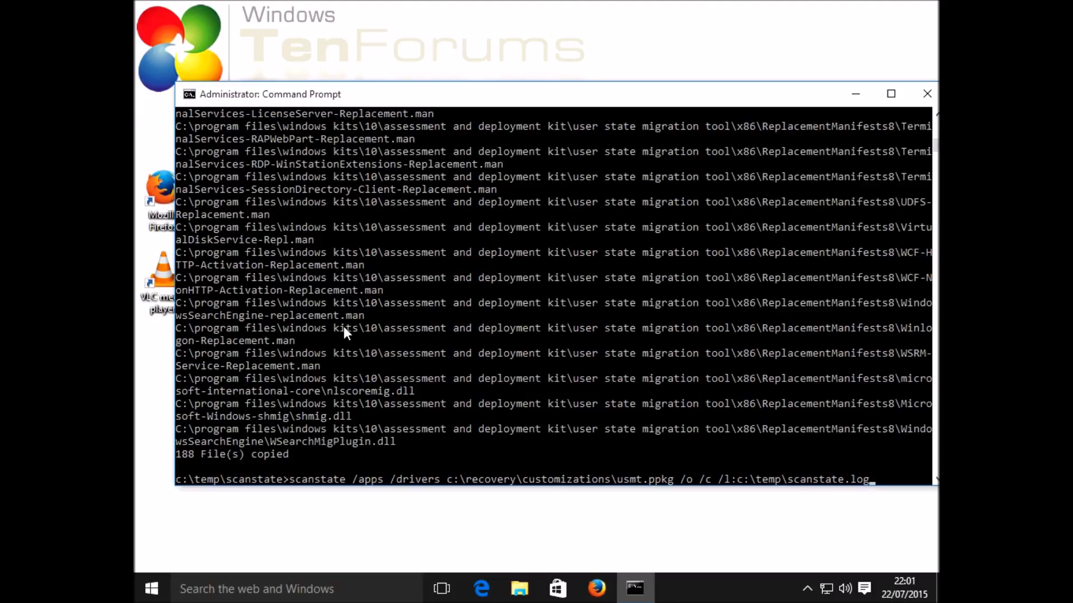
{"action": "key", "text": "Left"}
{"action": "key", "text": "Left"}
{"action": "key", "text": "Left"}
{"action": "key", "text": "Left"}
{"action": "key", "text": "Left"}
{"action": "key", "text": "Left"}
{"action": "key", "text": "Left"}
{"action": "key", "text": "Left"}
{"action": "key", "text": "Left"}
{"action": "key", "text": "Left"}
{"action": "key", "text": "Left"}
{"action": "key", "text": "Left"}
{"action": "key", "text": "Left"}
{"action": "key", "text": "Left"}
{"action": "key", "text": "Left"}
{"action": "key", "text": "Left"}
{"action": "key", "text": "Left"}
{"action": "key", "text": "Left"}
{"action": "key", "text": "Left"}
{"action": "key", "text": "Left"}
{"action": "key", "text": "Left"}
{"action": "key", "text": "Left"}
{"action": "key", "text": "Left"}
{"action": "key", "text": "Left"}
{"action": "key", "text": "Left"}
{"action": "key", "text": "Left"}
{"action": "key", "text": "Left"}
{"action": "key", "text": "Left"}
{"action": "type", "text": "/ppkg"}
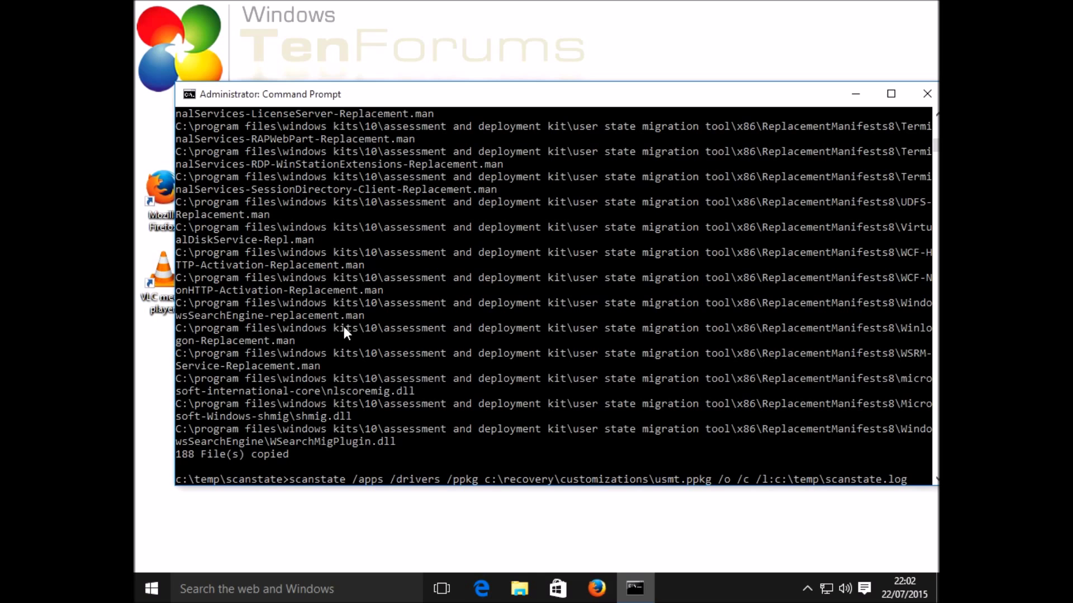
{"action": "key", "text": "Return"}
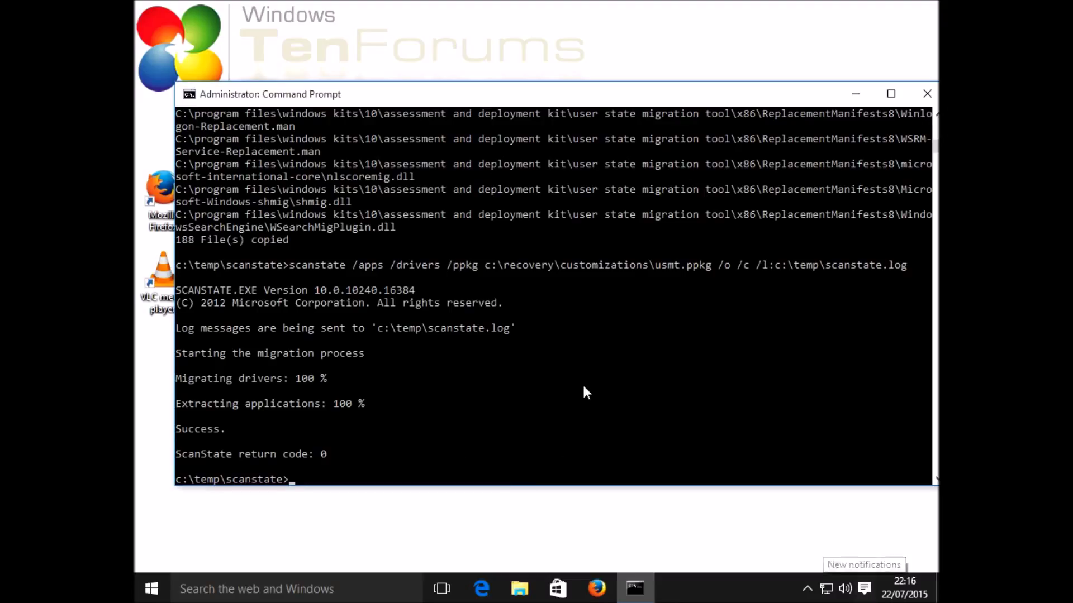
{"action": "left_click", "coordinate": [583, 386]}
{"action": "type", "text": "dir c"}
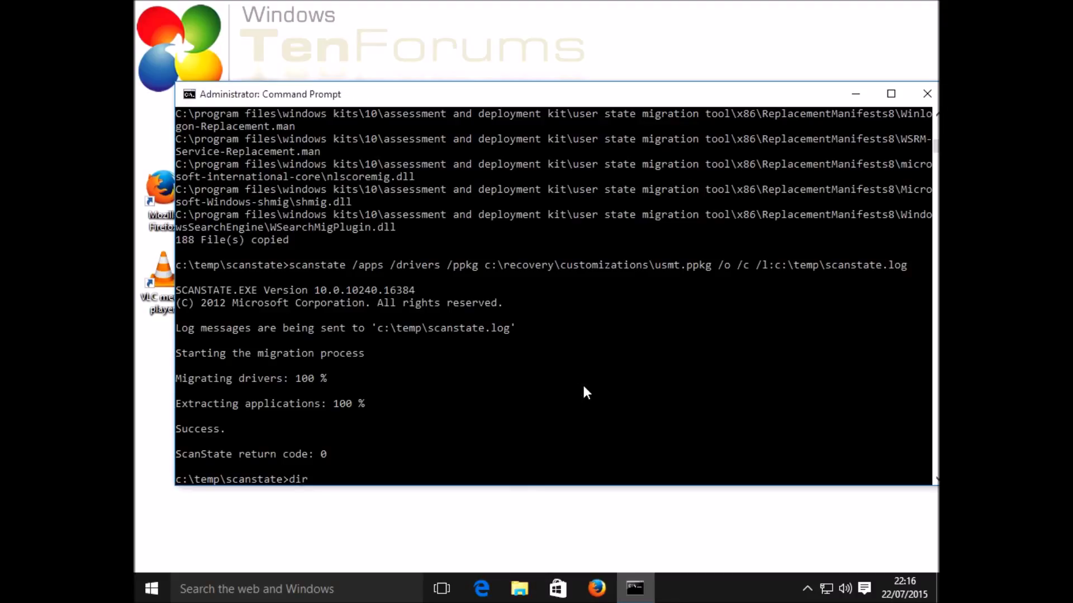
{"action": "type", "text": ":\\recovery\\"}
{"action": "type", "text": "custom"}
- List c:\recovery\customizations to confirm usmt.ppkg at 1,046,931,773 bytes, then exit the console
{"action": "key", "text": "BackSpace"}
{"action": "key", "text": "BackSpace"}
{"action": "type", "text": "omizations"}
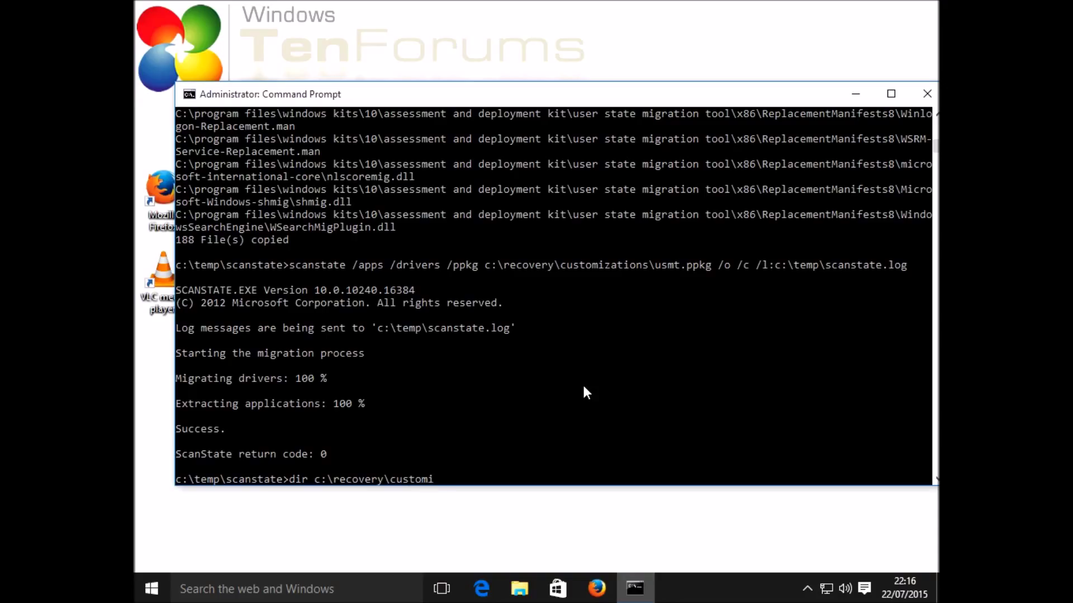
{"action": "key", "text": "Return"}
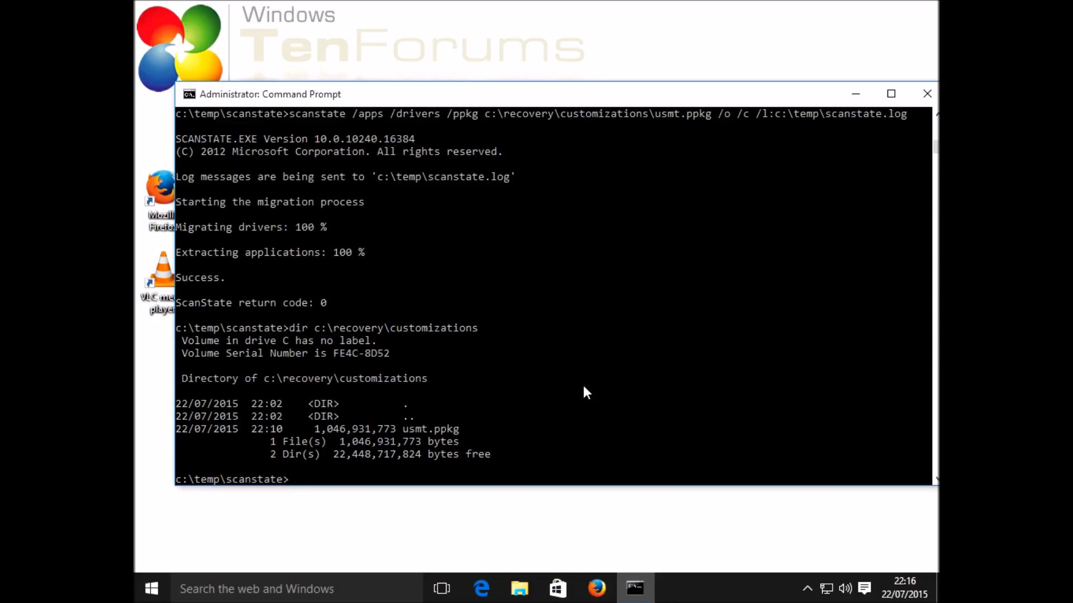
{"action": "type", "text": "exirtt"}
{"action": "key", "text": "Return"}
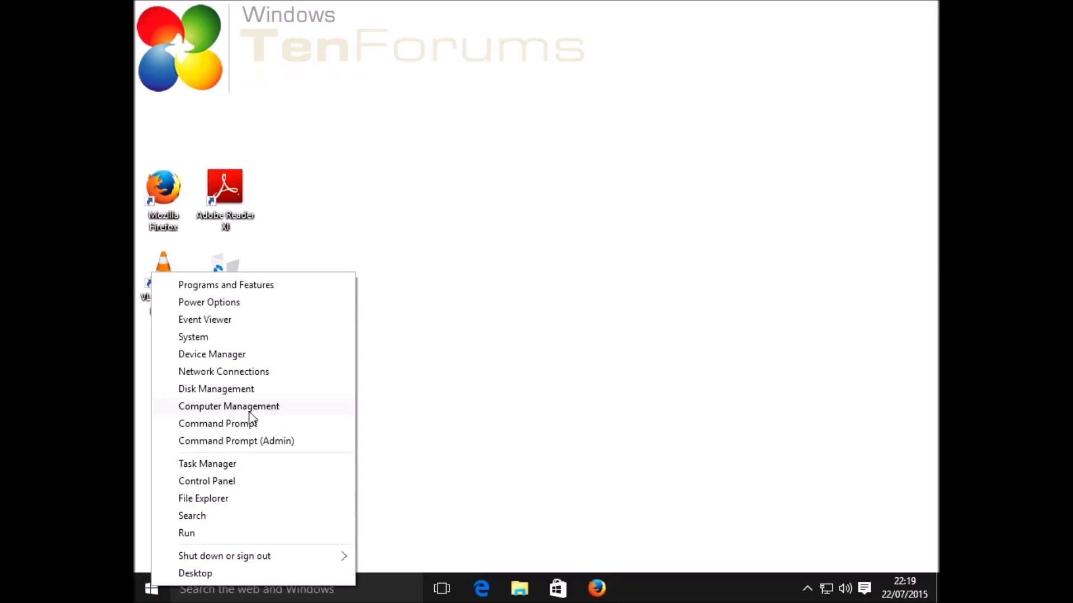
- In Control Panel's Small icons view, go to Recovery and launch Create a recovery drive
{"action": "left_click", "coordinate": [244, 479]}
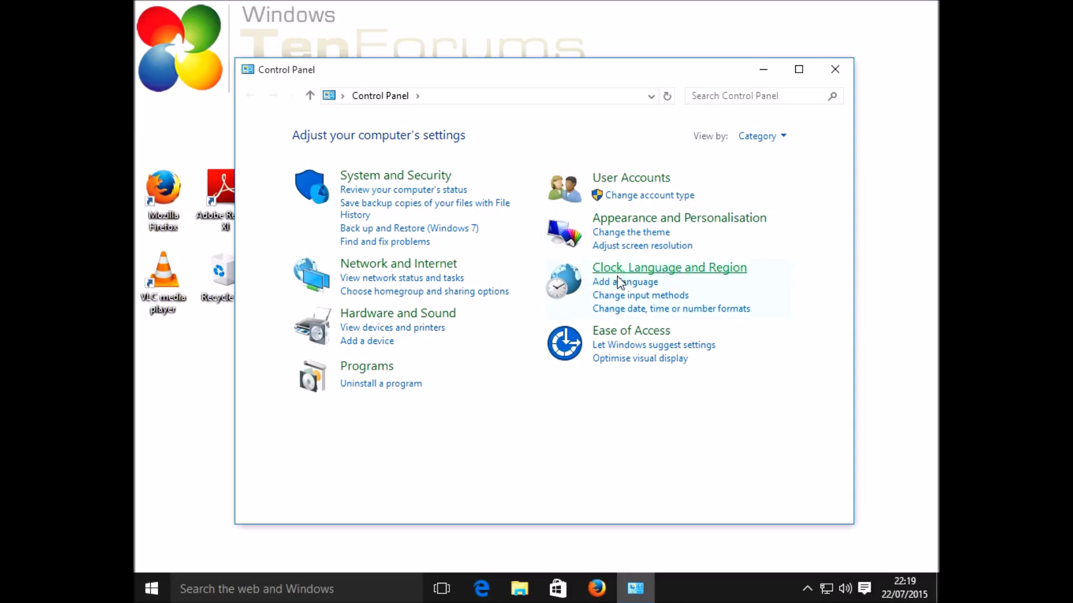
{"action": "left_click", "coordinate": [782, 137]}
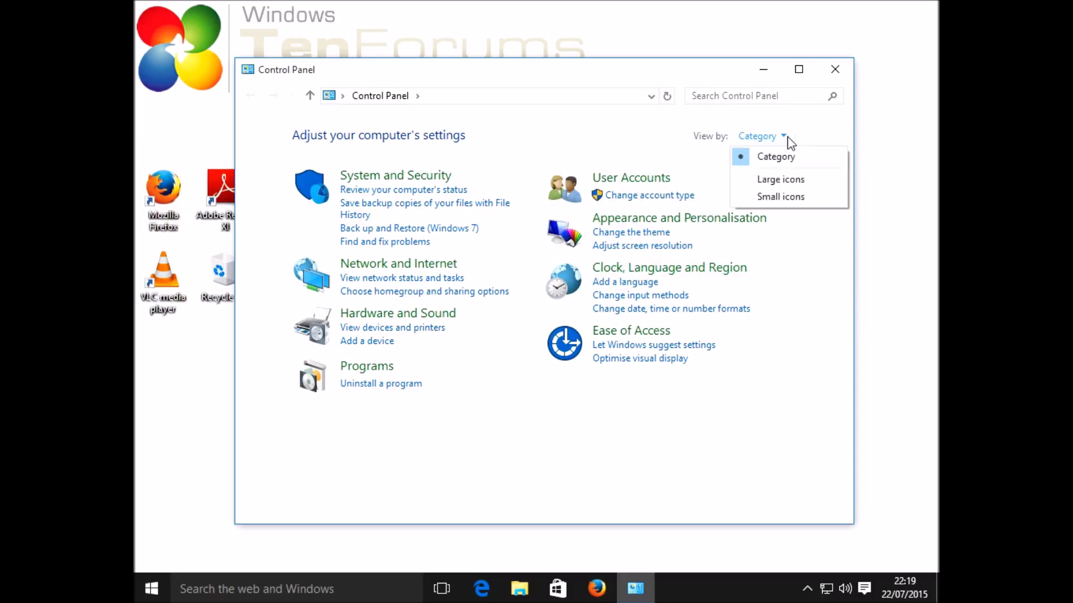
{"action": "left_click", "coordinate": [773, 198]}
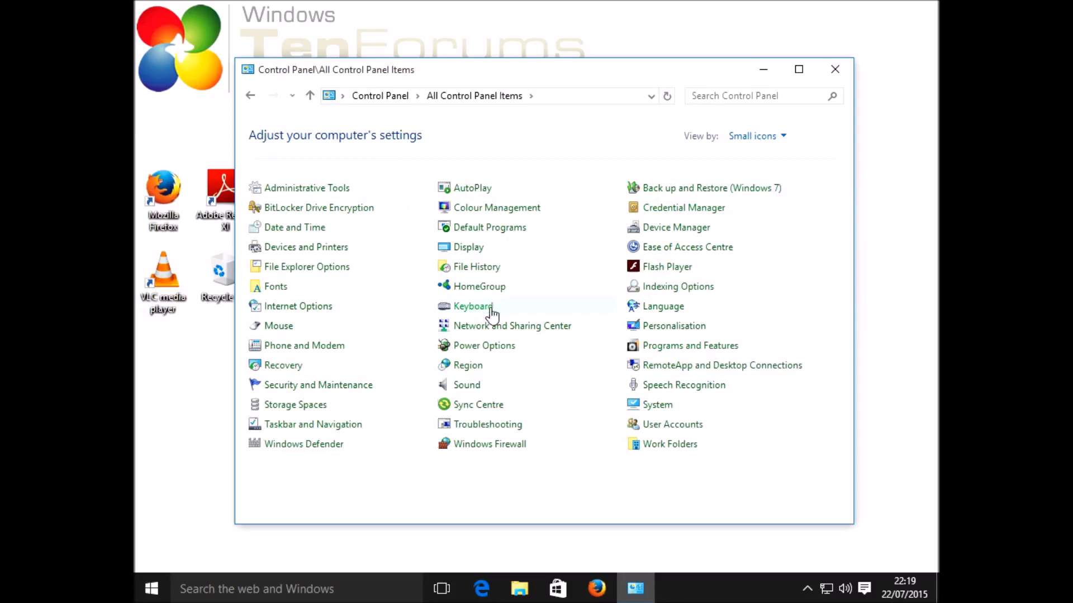
{"action": "left_click", "coordinate": [286, 368]}
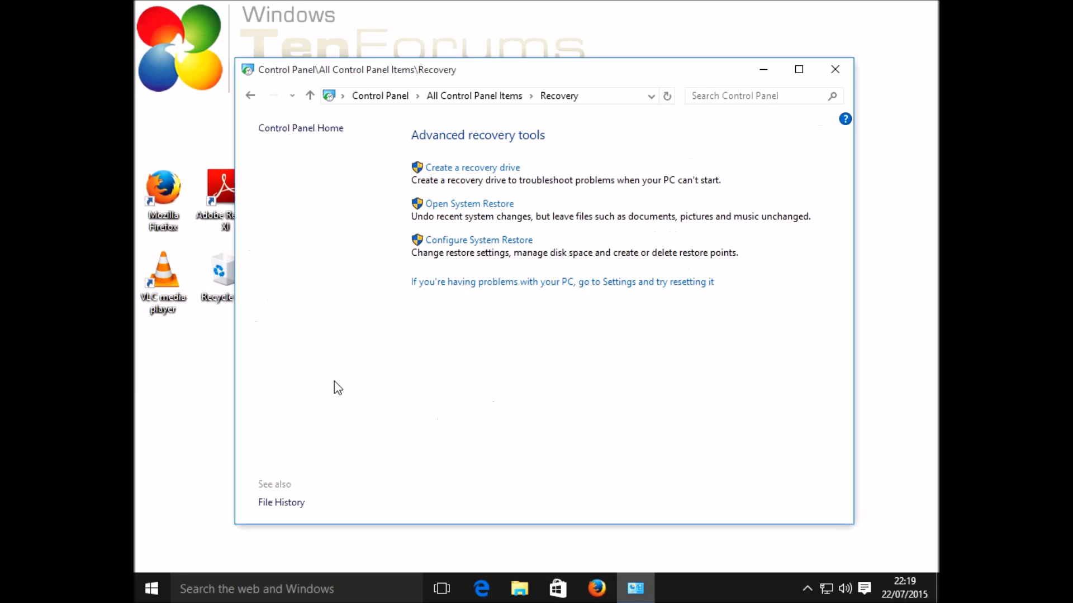
{"action": "left_click", "coordinate": [481, 165]}
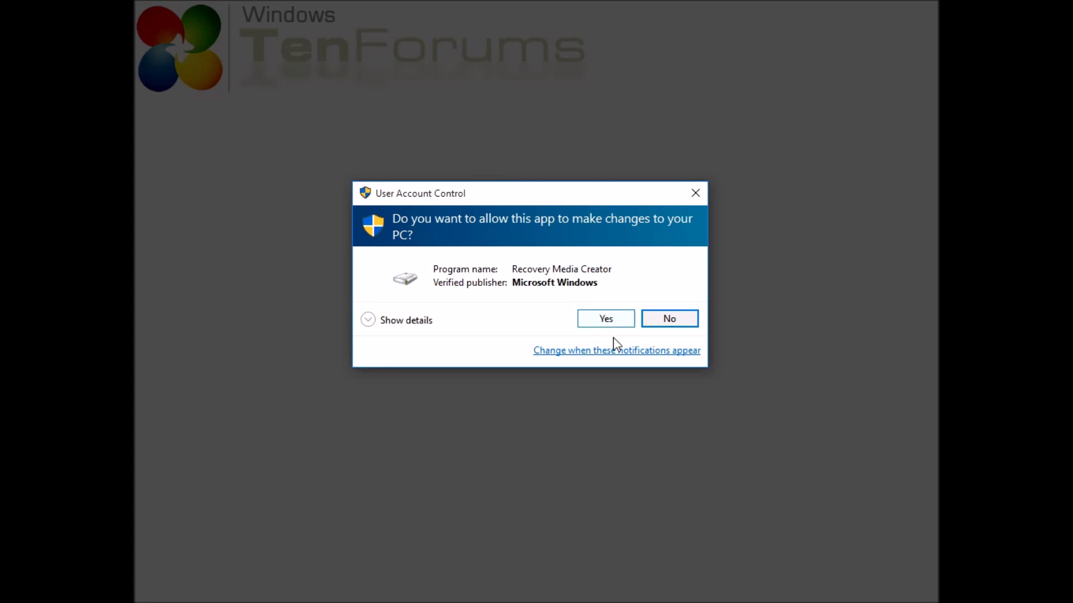
- Approve the UAC prompt and continue with 'Back up system files to the recovery drive' kept ticked
{"action": "left_click", "coordinate": [617, 322]}
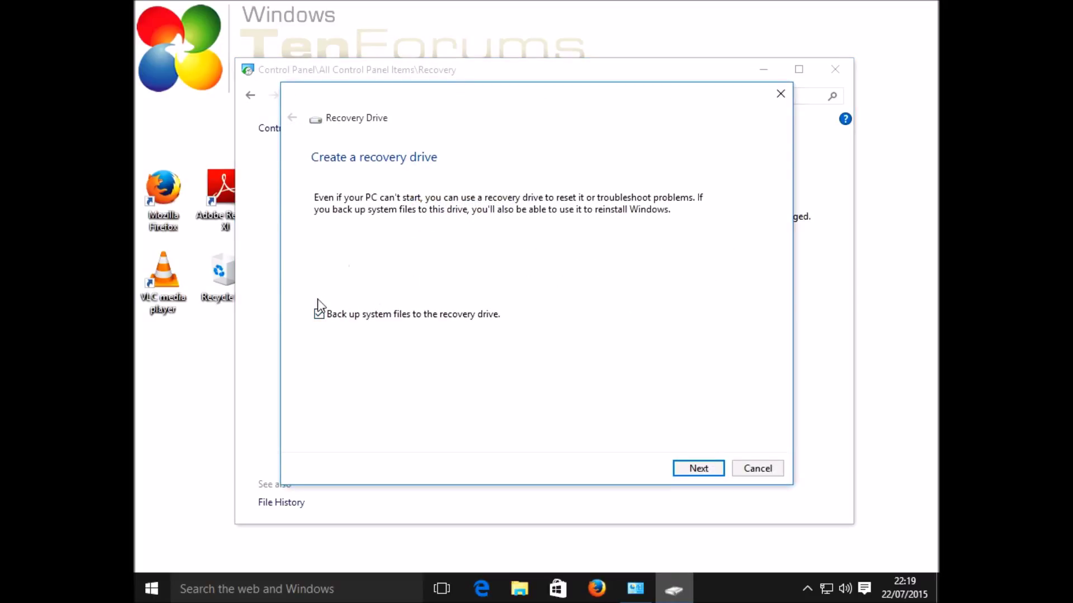
{"action": "left_click", "coordinate": [320, 316]}
{"action": "left_click", "coordinate": [320, 315]}
{"action": "left_click", "coordinate": [698, 469]}
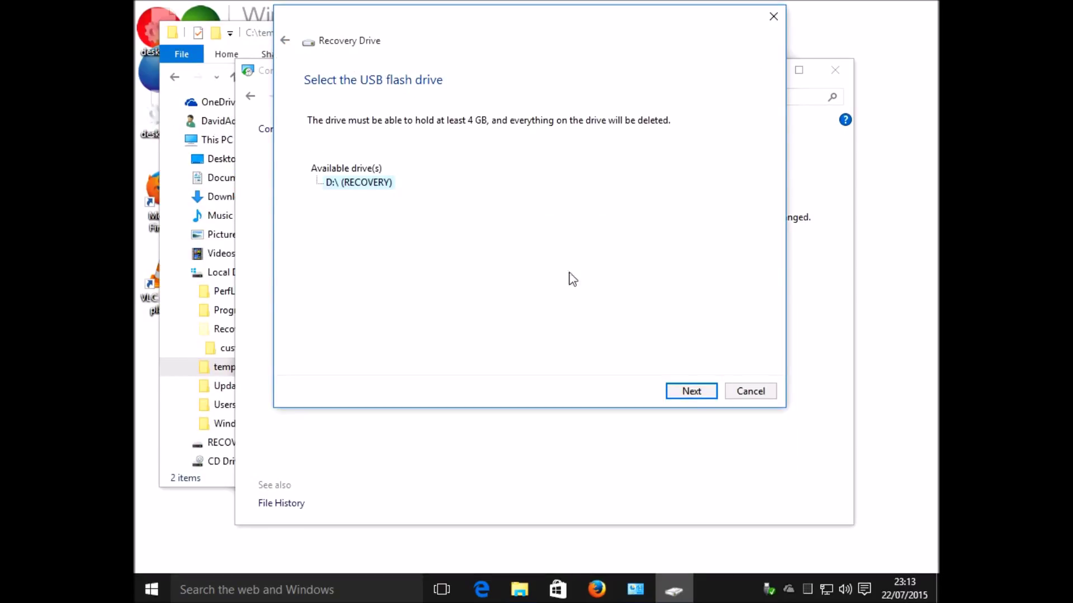
- Build the recovery drive on D:\ (RECOVERY), erasing it, and finish the wizard when done
{"action": "left_click", "coordinate": [691, 392]}
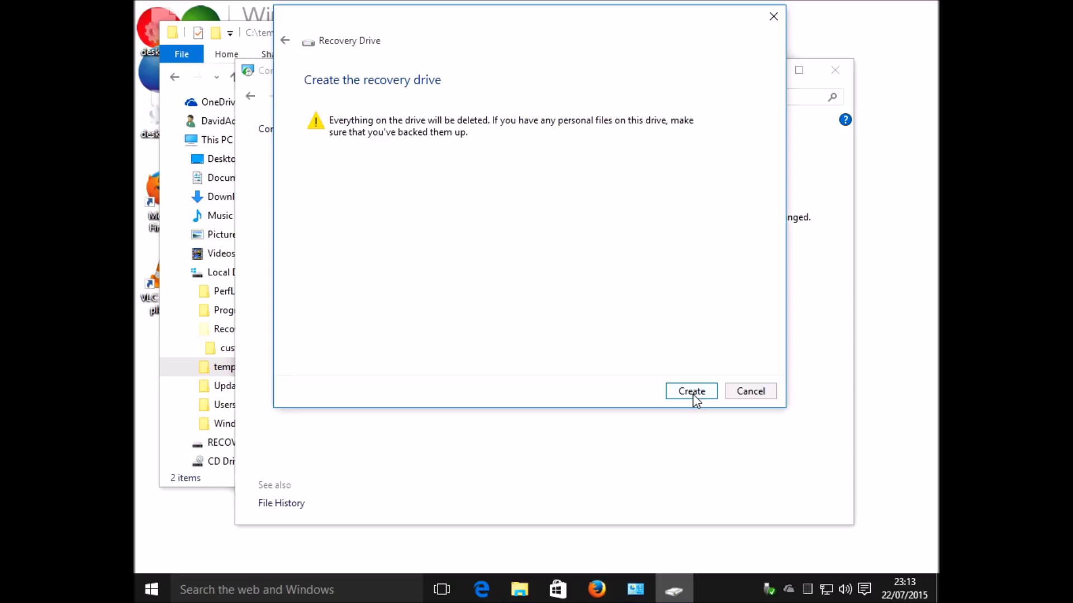
{"action": "left_click", "coordinate": [692, 393]}
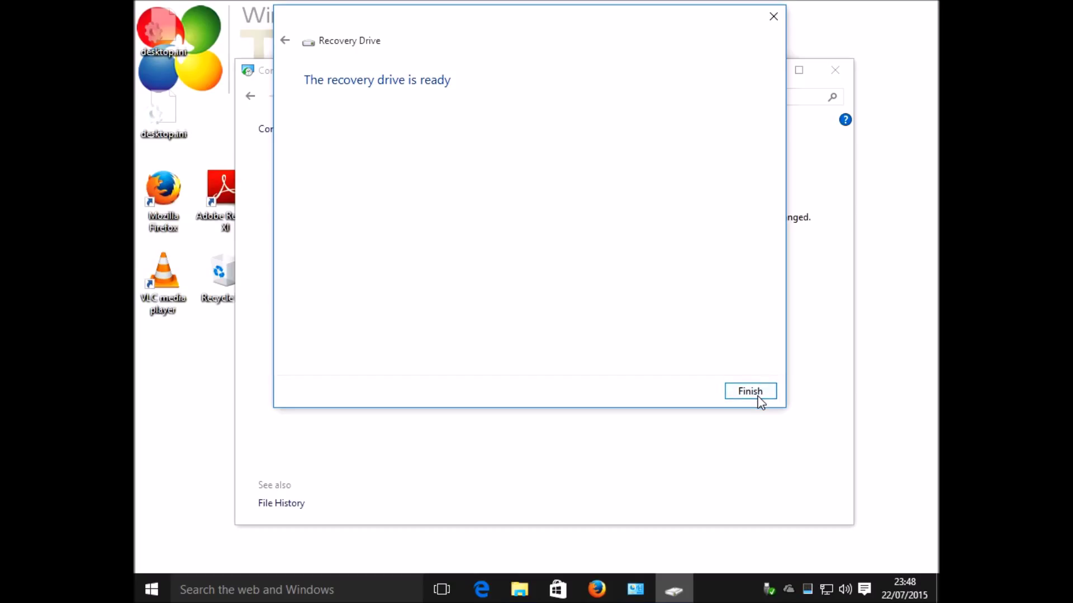
{"action": "left_click", "coordinate": [750, 391]}
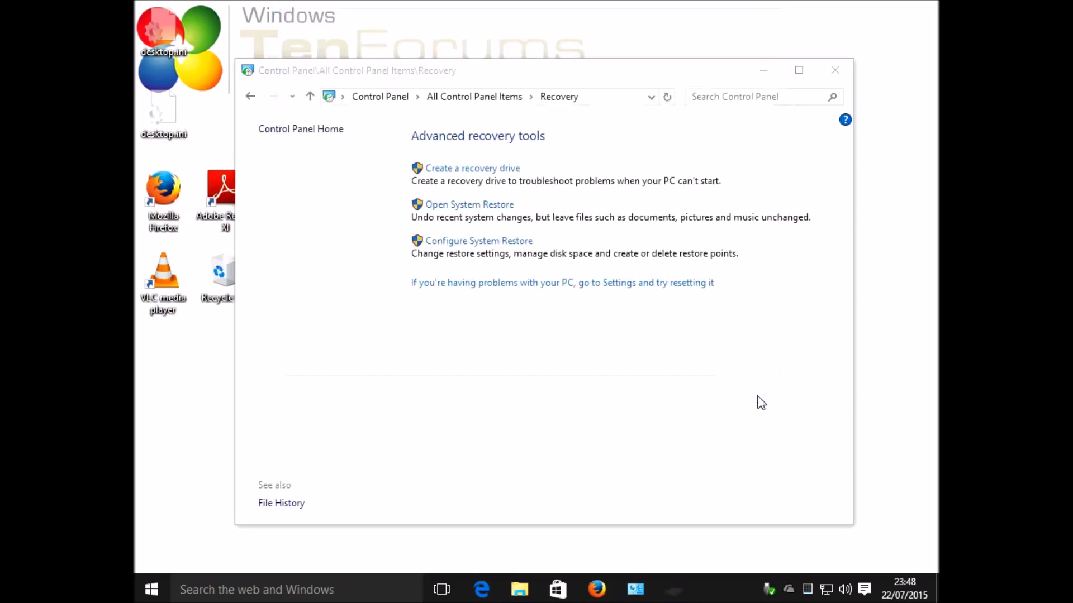
- Close the Recovery window and bring up Programs and Features listing the installed programs
{"action": "left_click", "coordinate": [837, 77]}
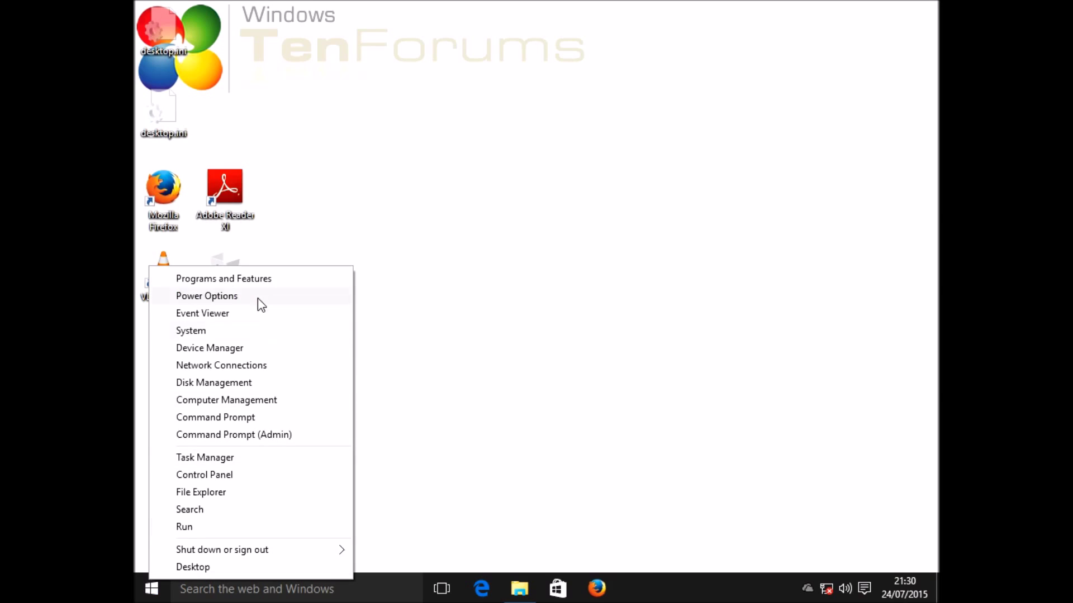
{"action": "left_click", "coordinate": [249, 277]}
- Uninstall Mozilla Firefox from Programs and Features, running its uninstall wizard to completion
{"action": "right_click", "coordinate": [457, 263]}
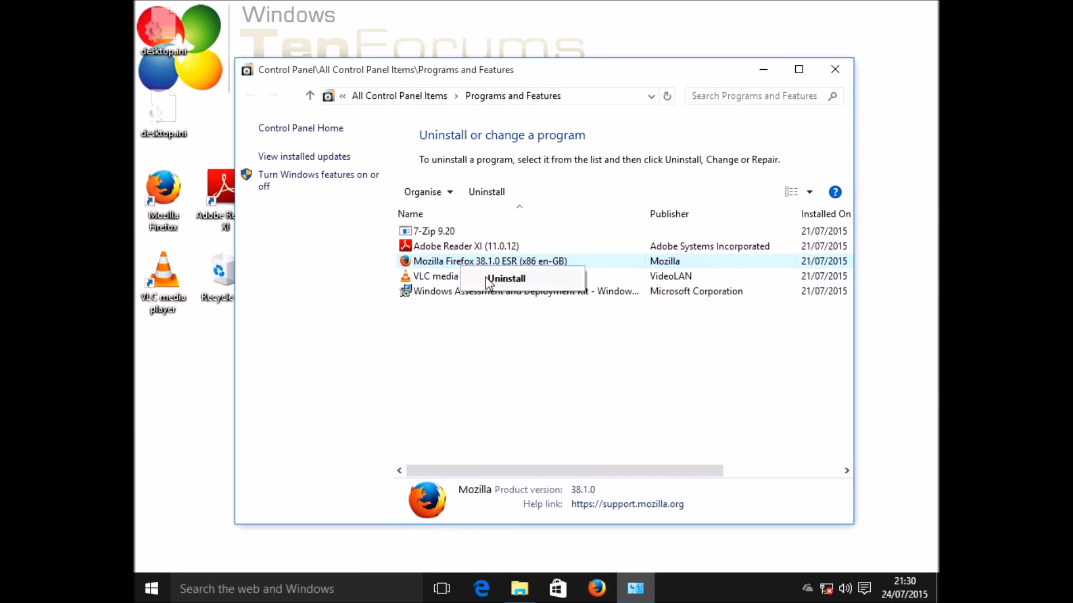
{"action": "left_click", "coordinate": [487, 278]}
{"action": "left_click", "coordinate": [641, 422]}
{"action": "left_click", "coordinate": [642, 421]}
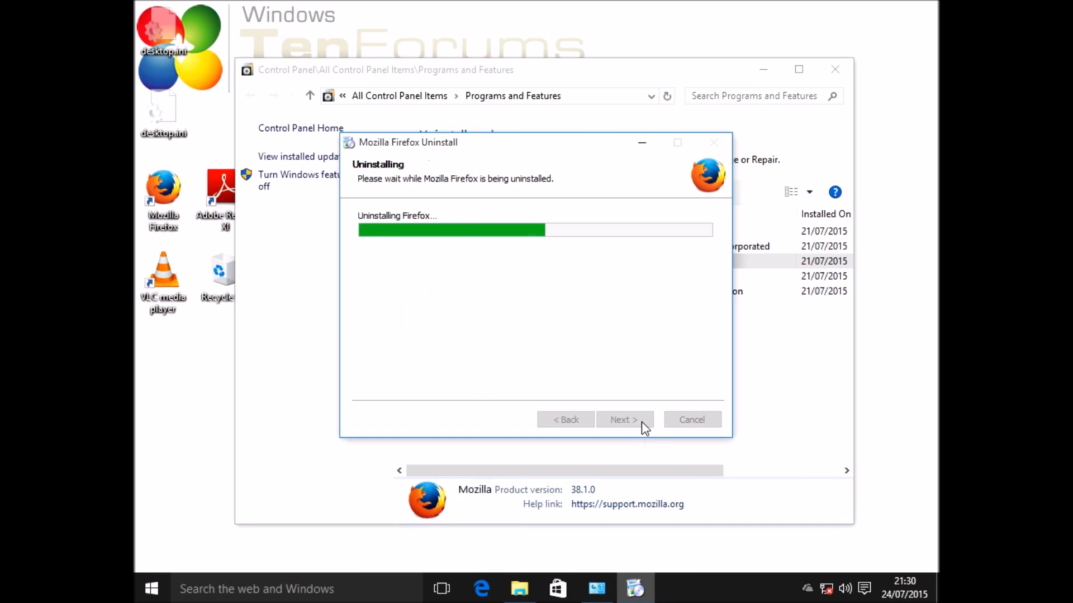
{"action": "left_click", "coordinate": [642, 421]}
- Uninstall Adobe Reader XI, confirming the removal, then close Programs and Features
{"action": "right_click", "coordinate": [455, 246]}
{"action": "left_click", "coordinate": [481, 261]}
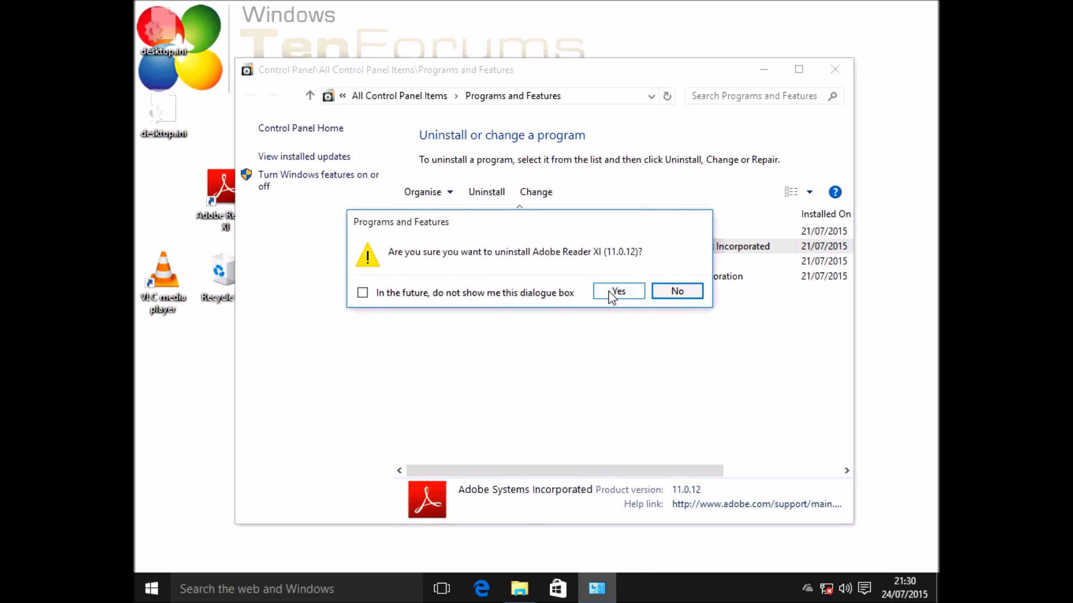
{"action": "left_click", "coordinate": [614, 292]}
{"action": "left_click", "coordinate": [614, 324]}
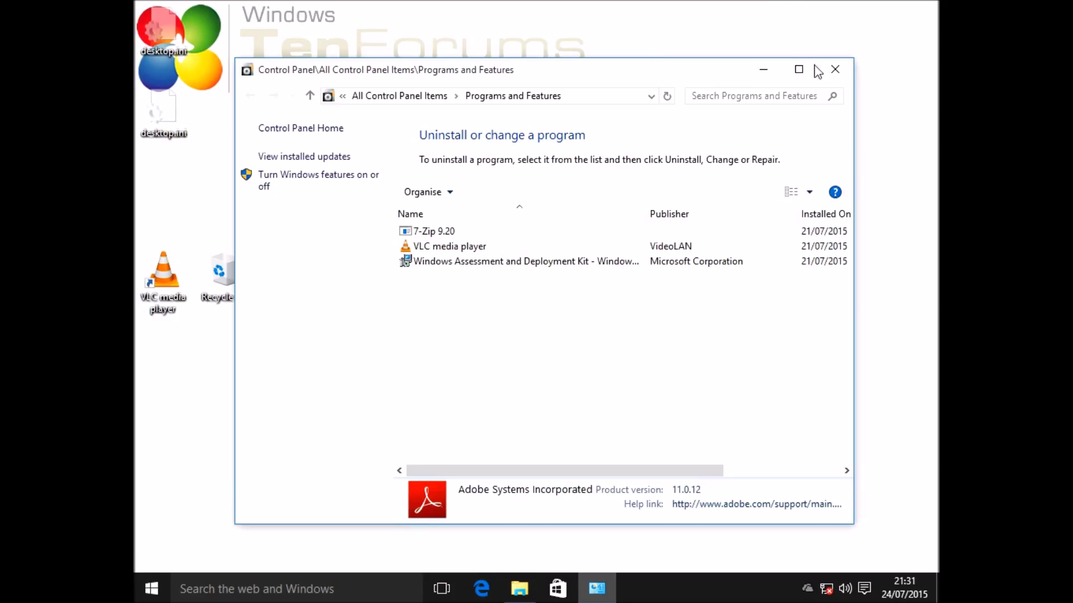
{"action": "left_click", "coordinate": [836, 69]}
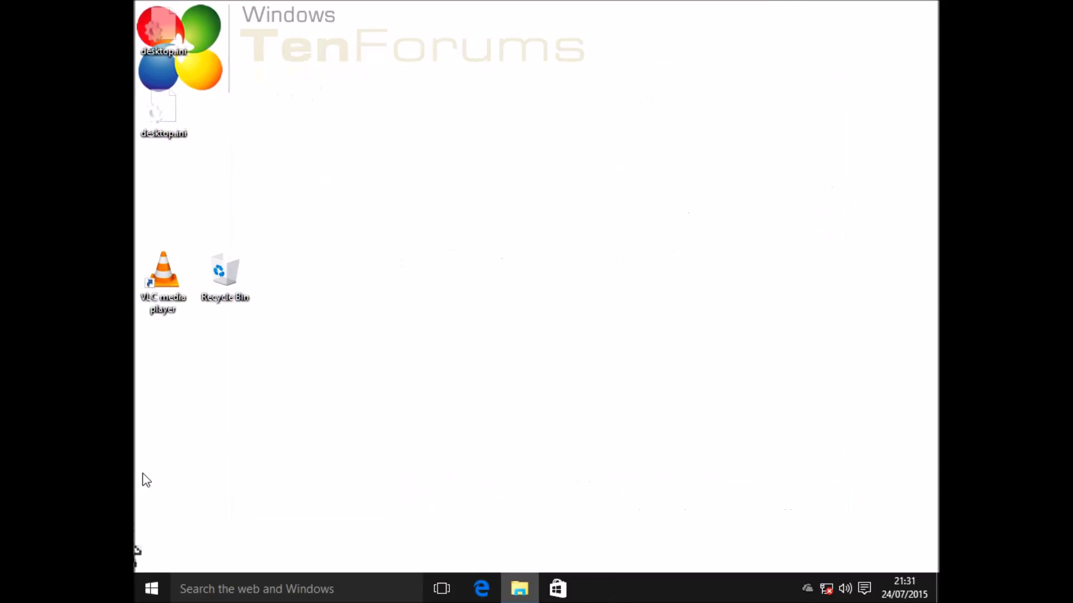
- From Settings' Update & Security Recovery page, choose Get started under Reset this PC
{"action": "left_click", "coordinate": [149, 591]}
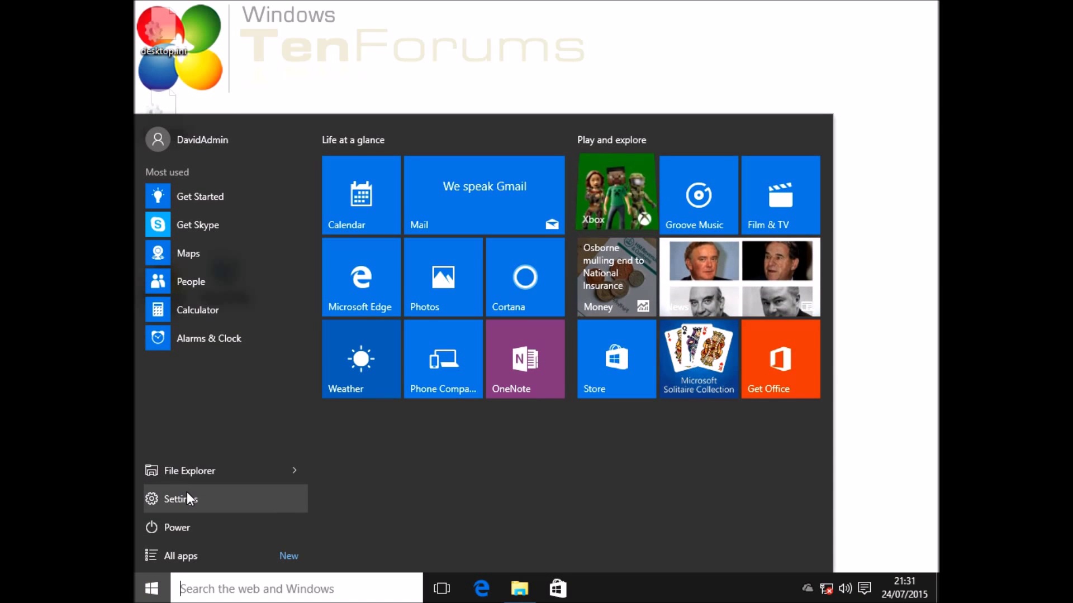
{"action": "left_click", "coordinate": [188, 497]}
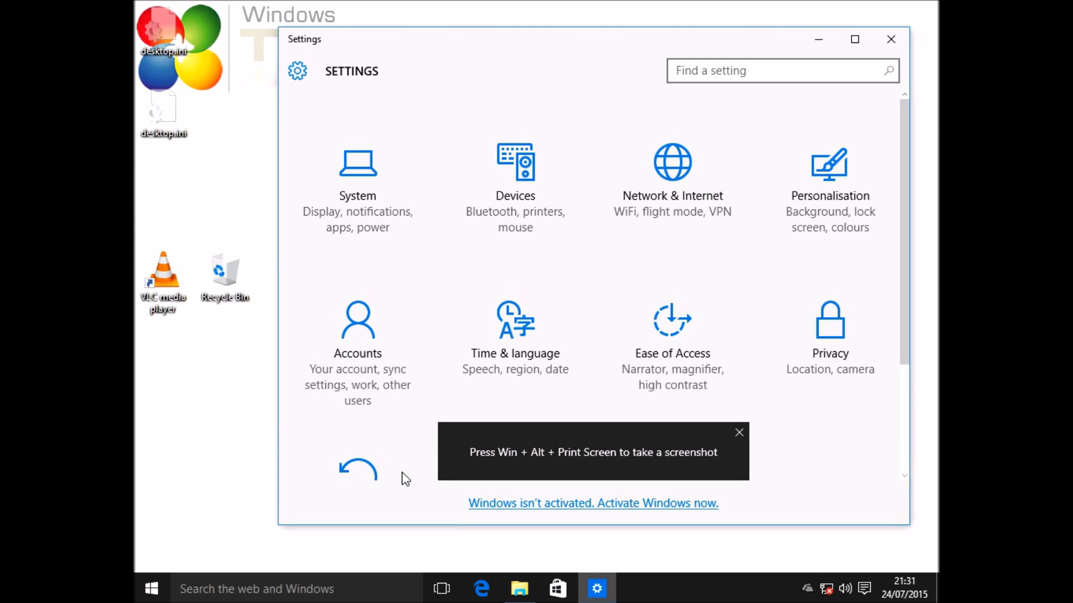
{"action": "left_click", "coordinate": [739, 433]}
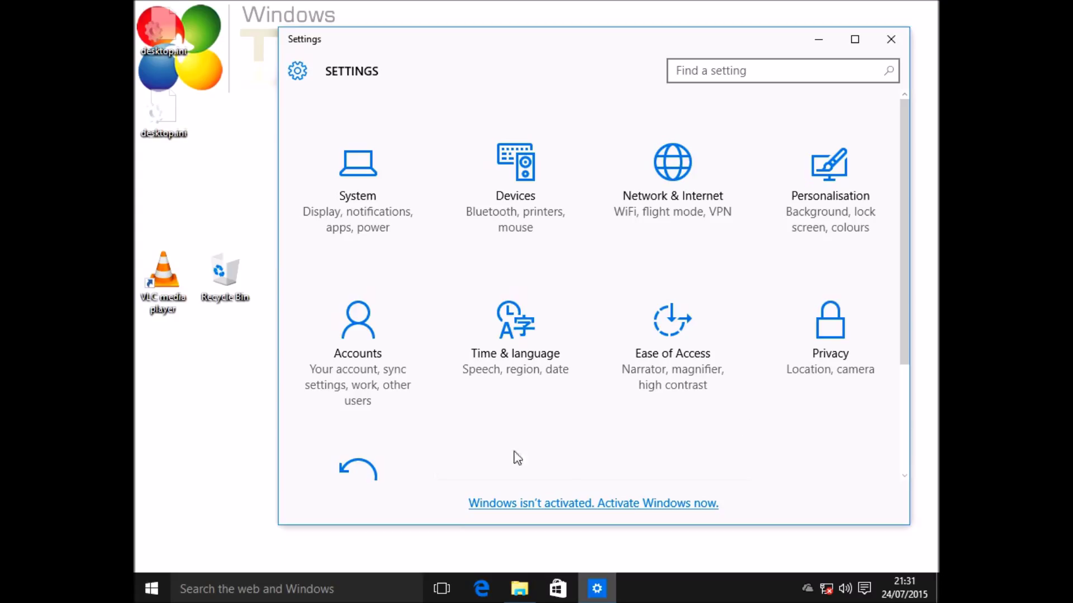
{"action": "left_click", "coordinate": [359, 467]}
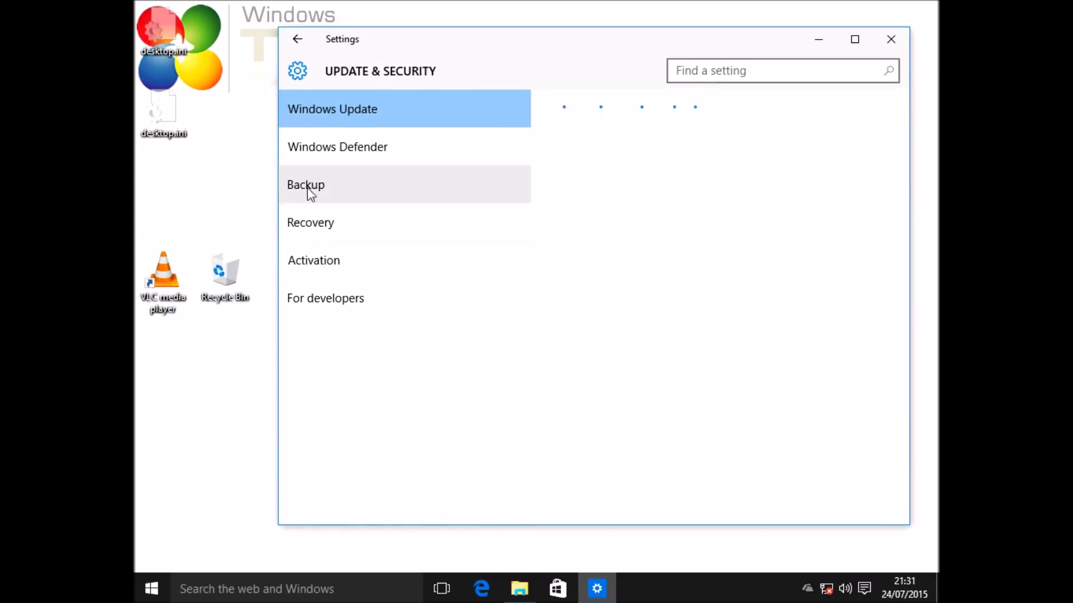
{"action": "left_click", "coordinate": [319, 231]}
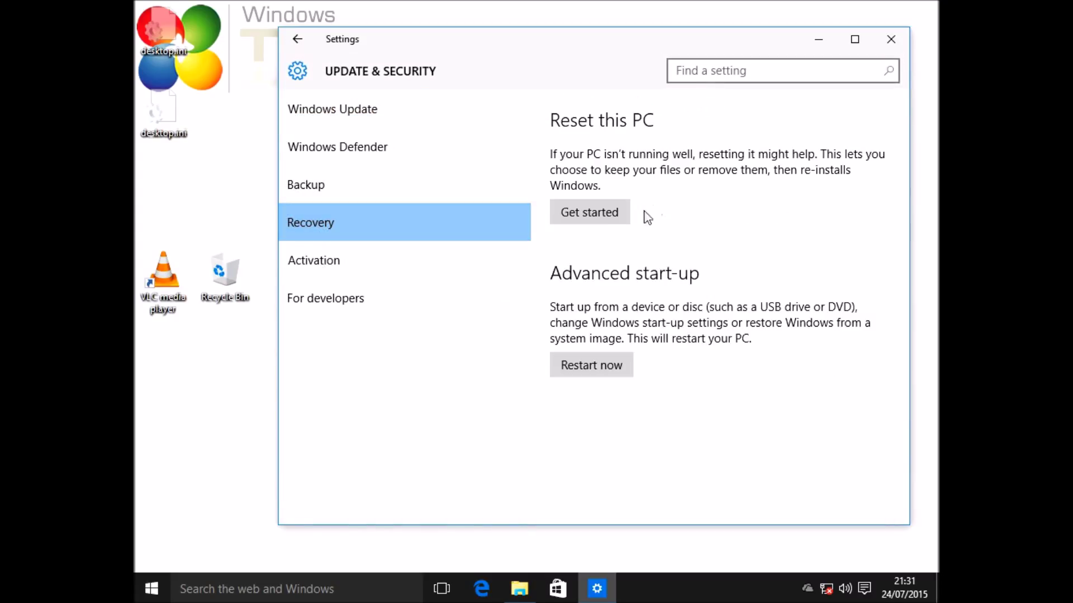
{"action": "left_click", "coordinate": [603, 219]}
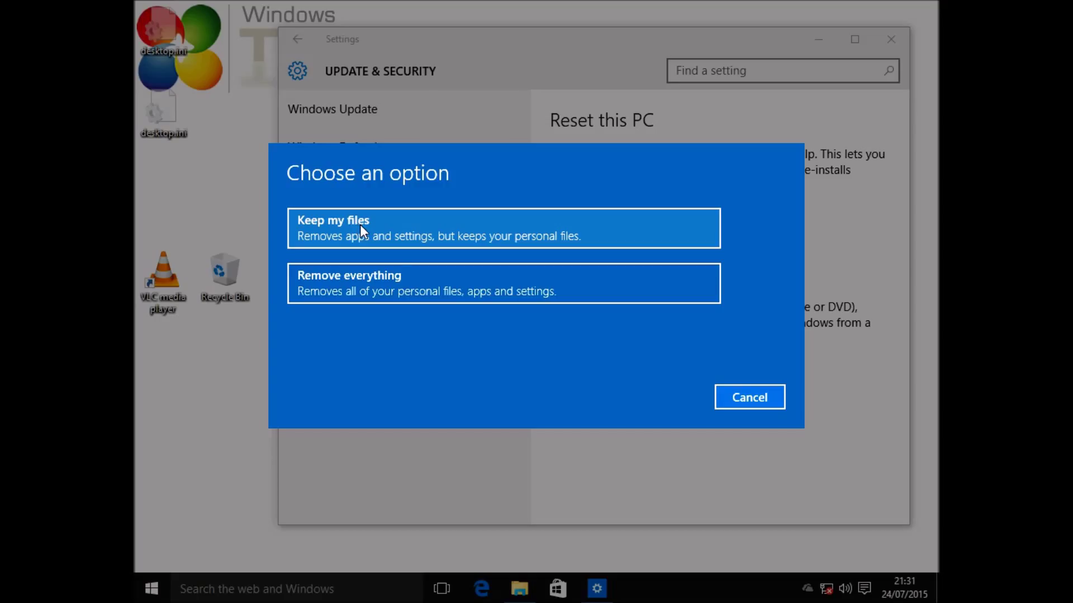
- Reset the PC choosing Remove everything and Just remove my files
{"action": "left_click", "coordinate": [415, 297]}
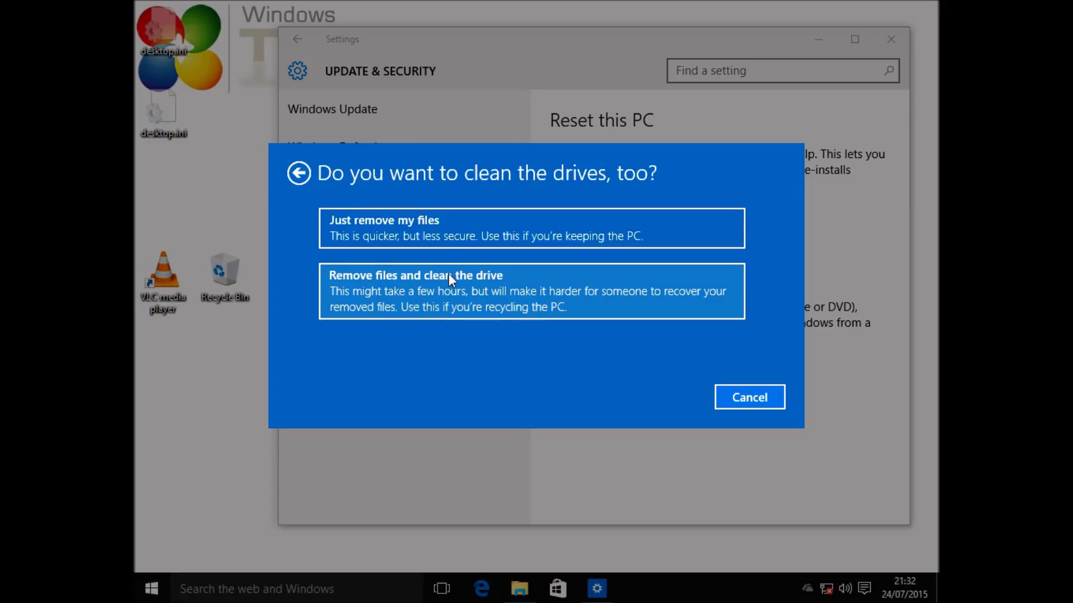
{"action": "left_click", "coordinate": [453, 226]}
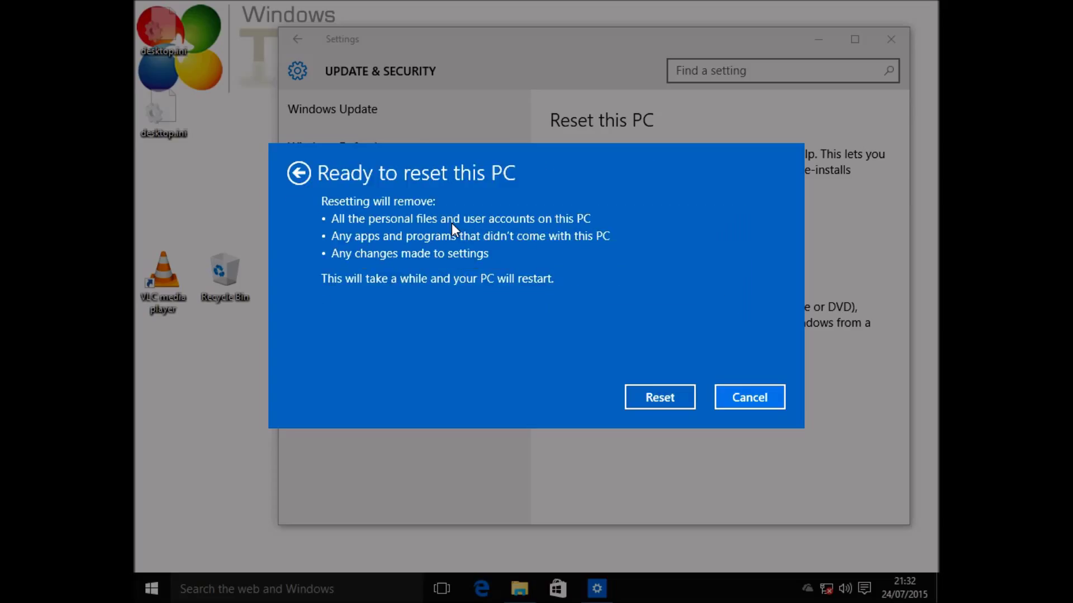
{"action": "left_click", "coordinate": [654, 402]}
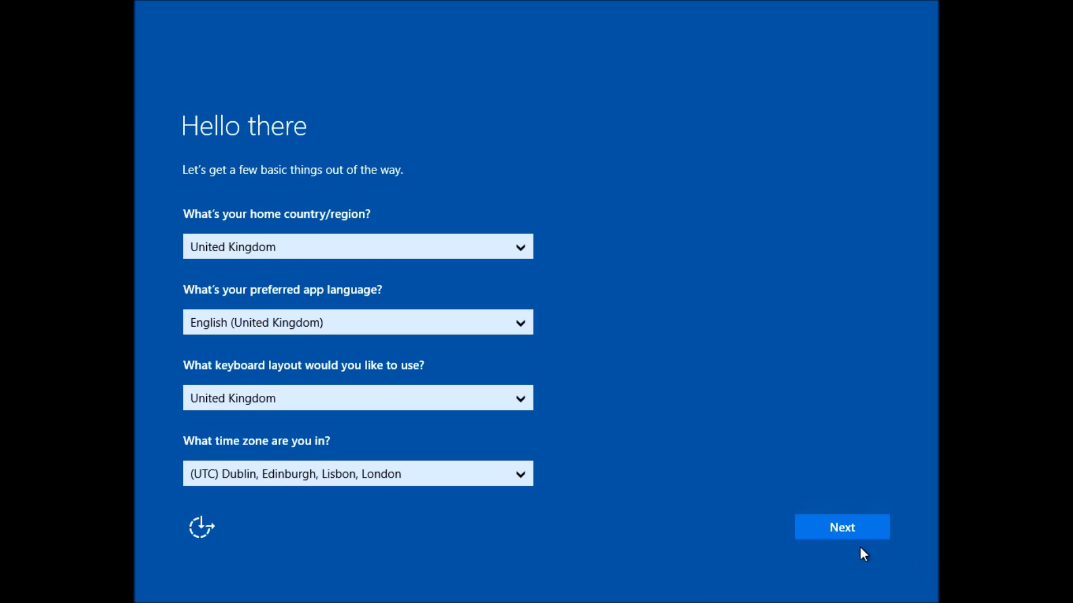
- Accept the United Kingdom region settings and the licence terms, then choose Customise settings
{"action": "left_click", "coordinate": [840, 528]}
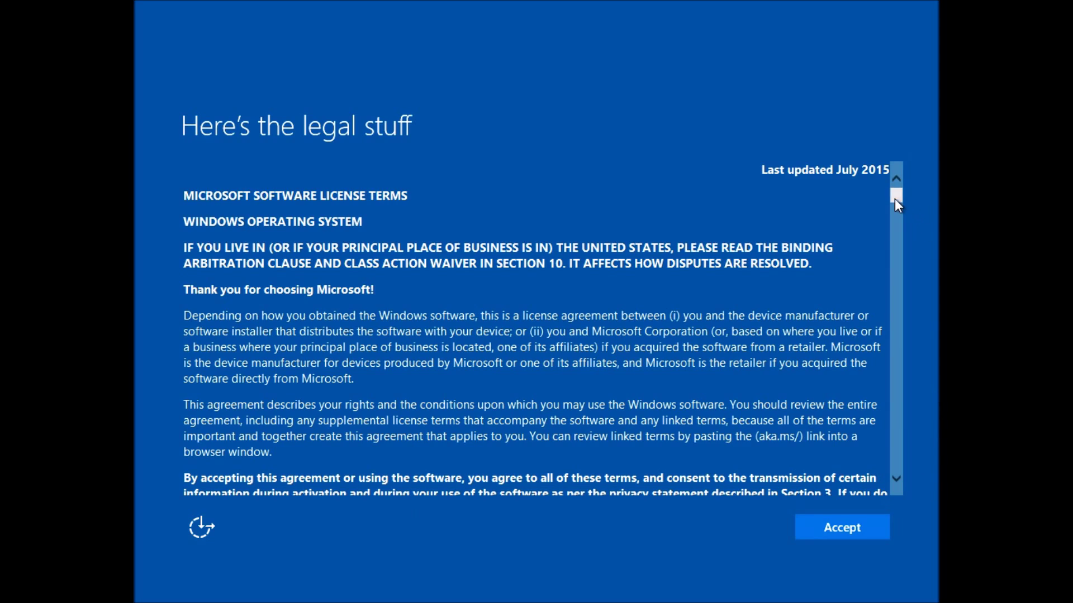
{"action": "left_click_drag", "start_coordinate": [893, 199], "coordinate": [896, 511]}
{"action": "left_click", "coordinate": [872, 538]}
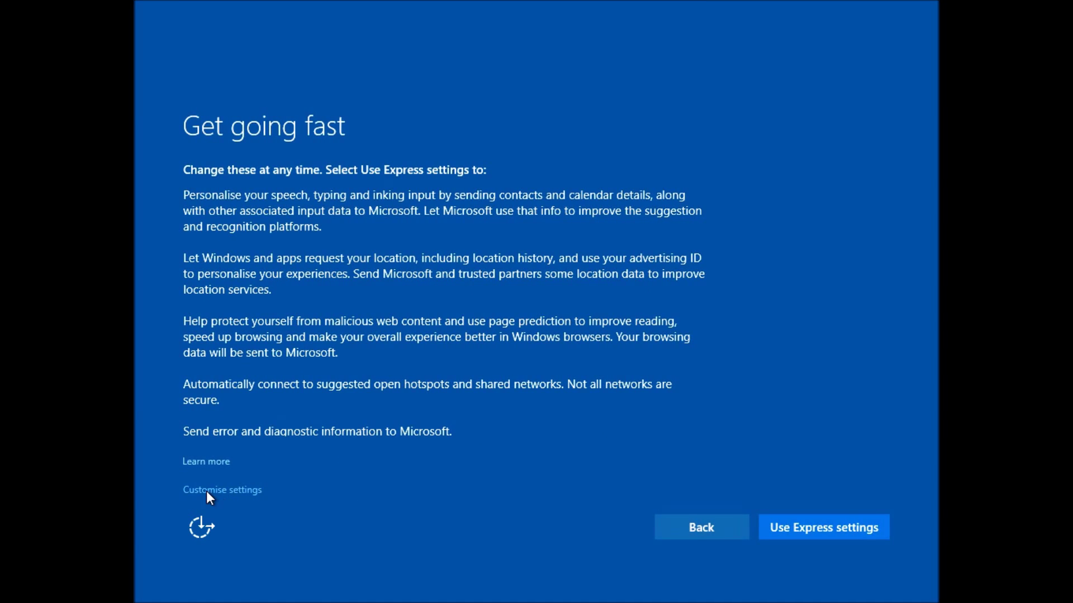
{"action": "left_click", "coordinate": [207, 491]}
- Turn off personalisation, typing data, advertising ID, page prediction, open hotspots and contact-shared networks
{"action": "left_click", "coordinate": [295, 231]}
{"action": "left_click", "coordinate": [295, 283]}
{"action": "left_click", "coordinate": [295, 335]}
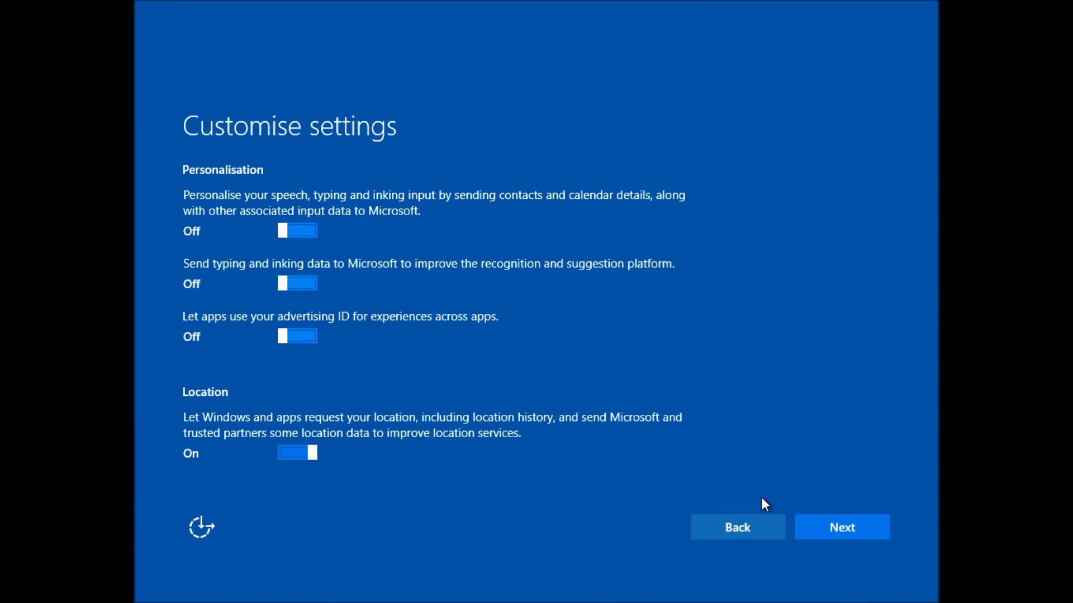
{"action": "left_click", "coordinate": [804, 527]}
{"action": "left_click", "coordinate": [295, 299]}
{"action": "left_click", "coordinate": [295, 400]}
{"action": "left_click", "coordinate": [295, 453]}
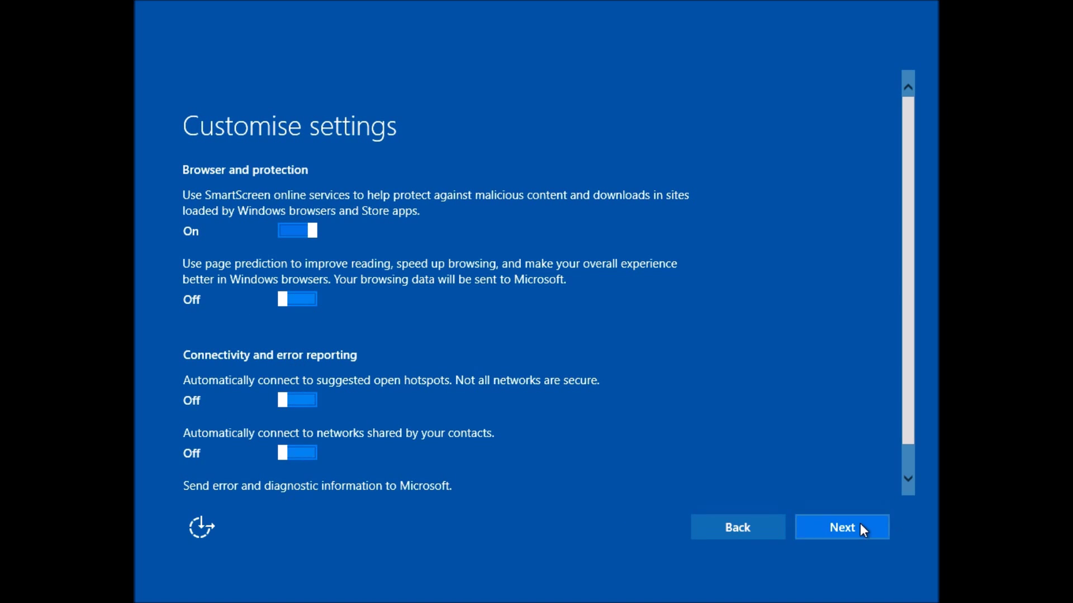
{"action": "left_click", "coordinate": [887, 523]}
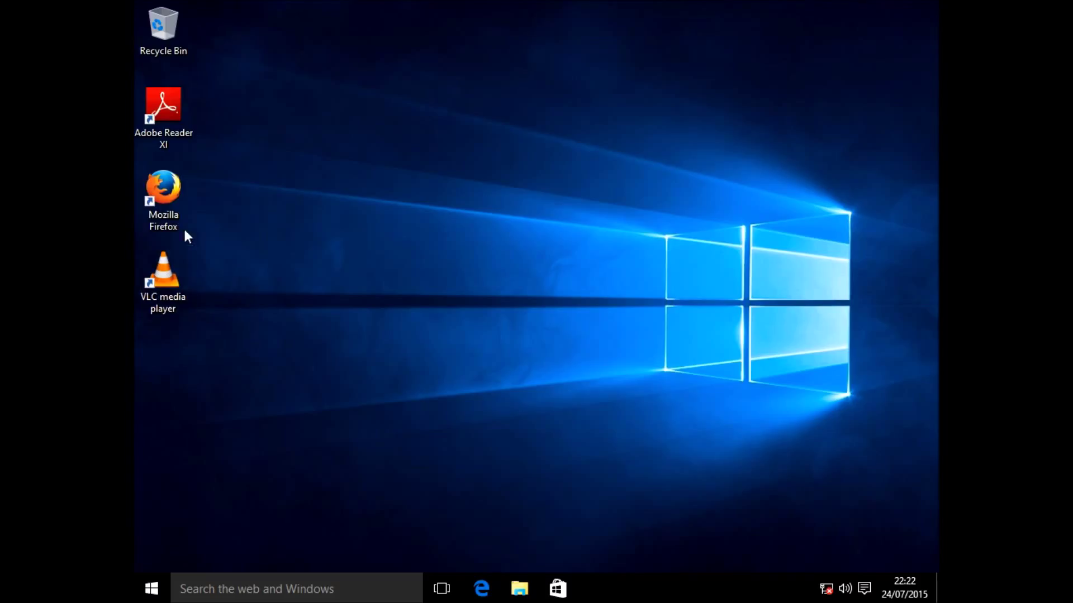
- Launch Firefox, skip importing, disable the default-browser check with Not now, and close it
{"action": "double_click", "coordinate": [170, 199]}
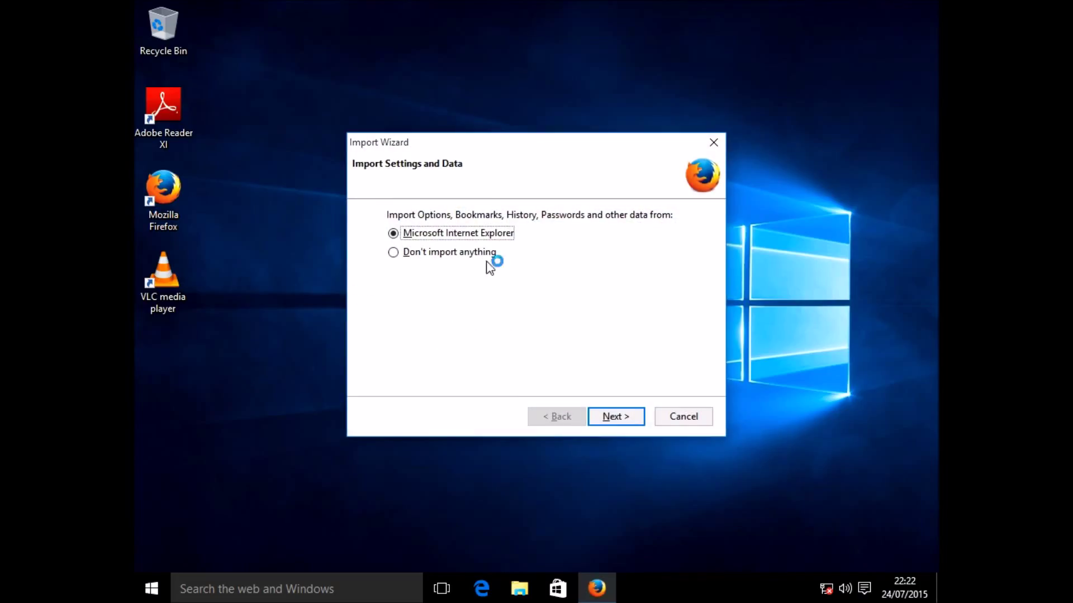
{"action": "left_click", "coordinate": [475, 255]}
{"action": "left_click", "coordinate": [620, 418]}
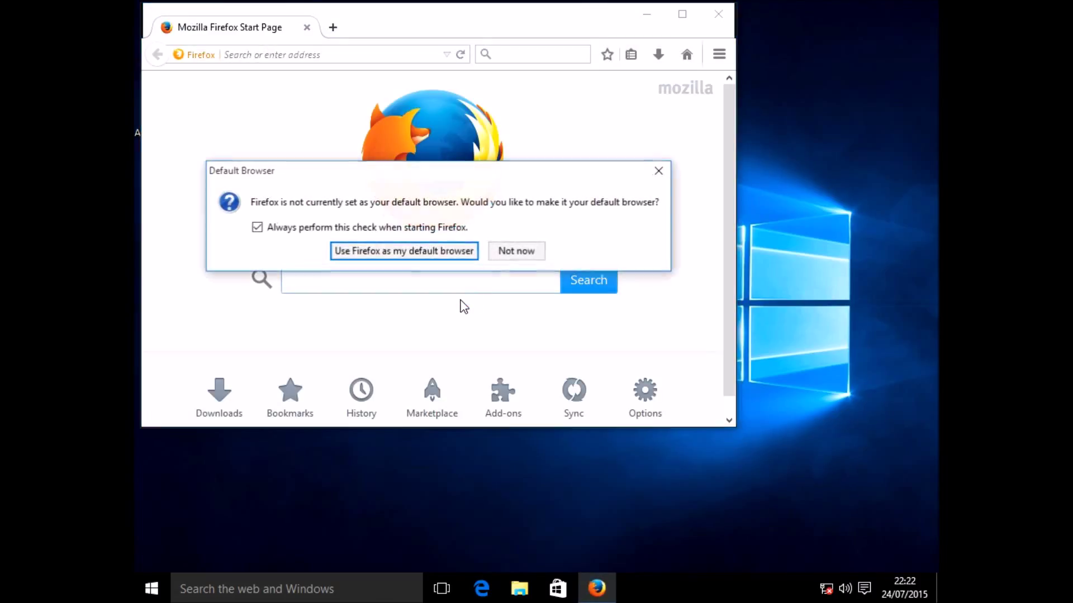
{"action": "left_click", "coordinate": [354, 228]}
{"action": "left_click", "coordinate": [521, 254]}
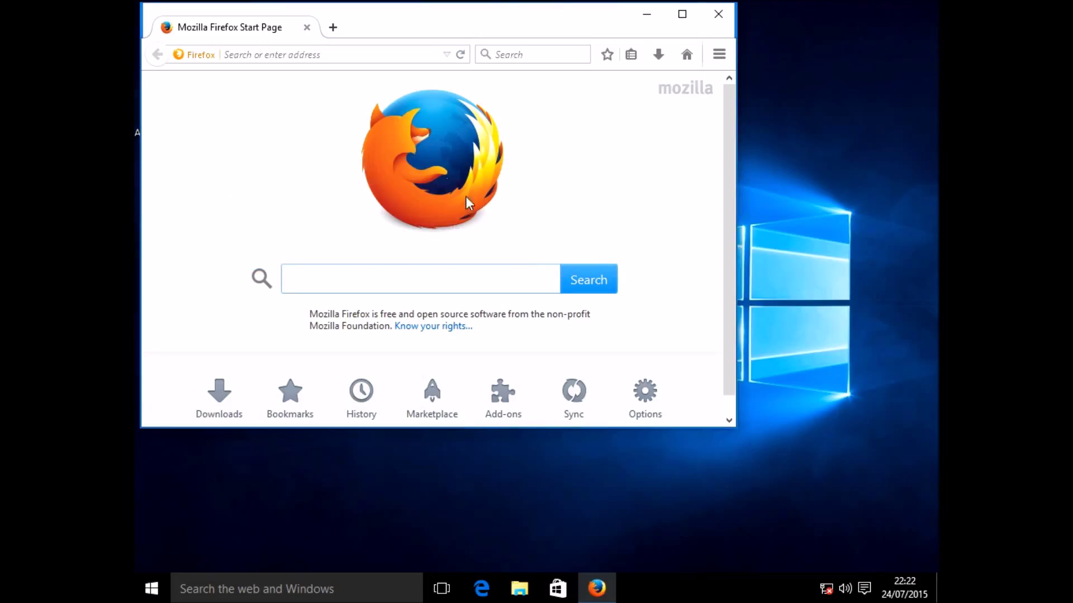
{"action": "left_click", "coordinate": [717, 15]}
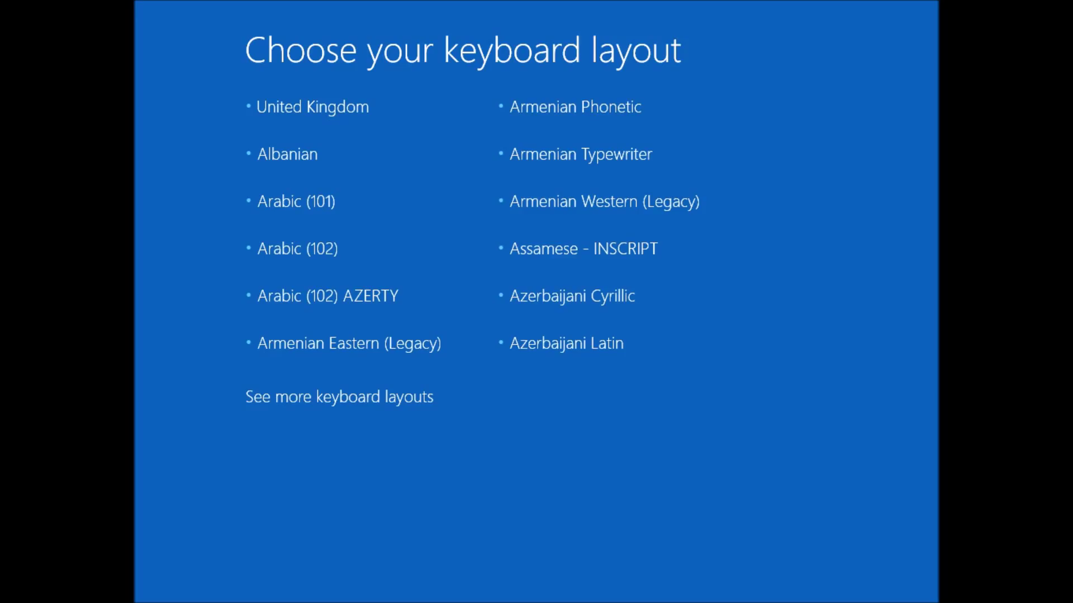
- Choose the United Kingdom keyboard, then Troubleshoot, Recover from a drive, Just remove my files
{"action": "left_click", "coordinate": [287, 103]}
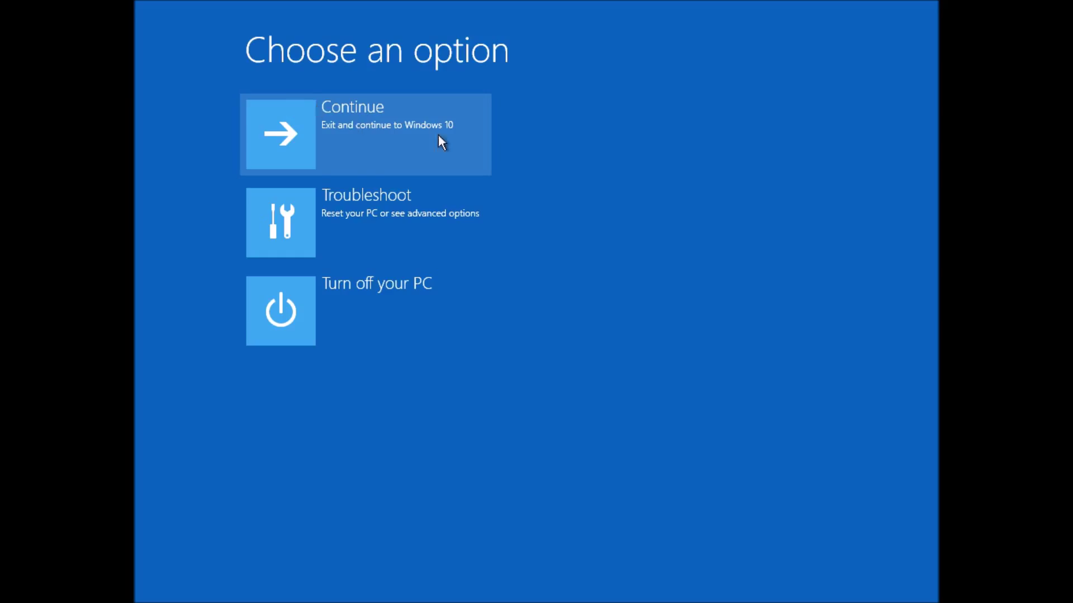
{"action": "left_click", "coordinate": [414, 227]}
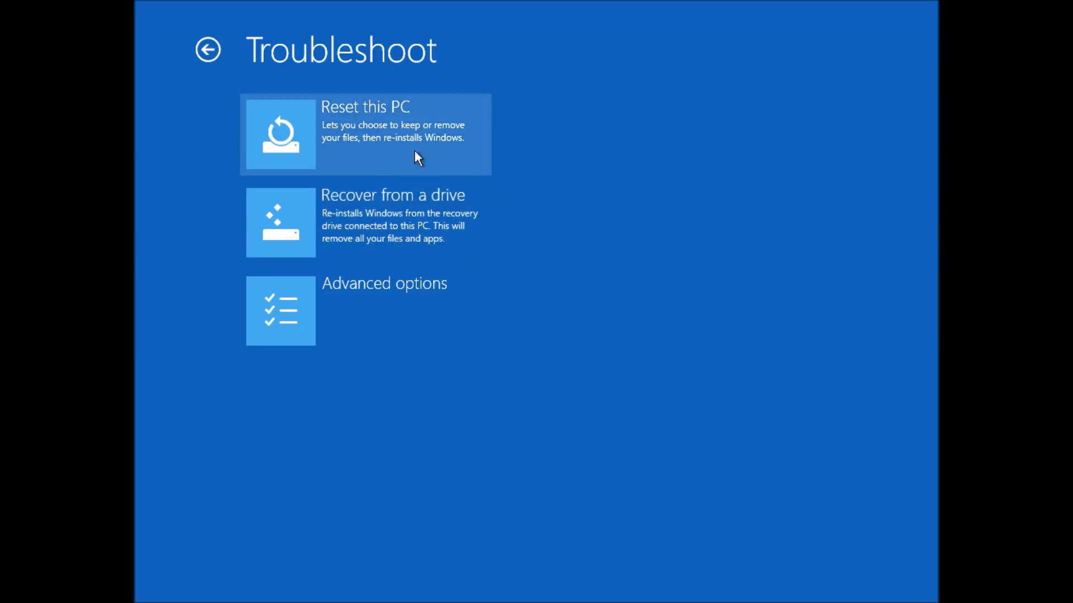
{"action": "left_click", "coordinate": [413, 226]}
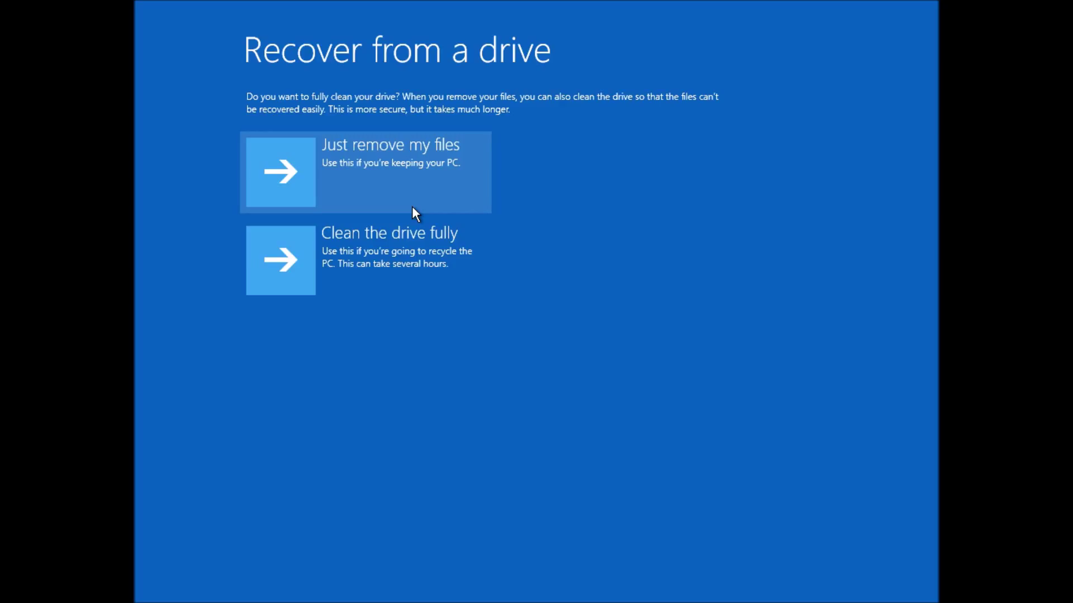
{"action": "left_click", "coordinate": [422, 171]}
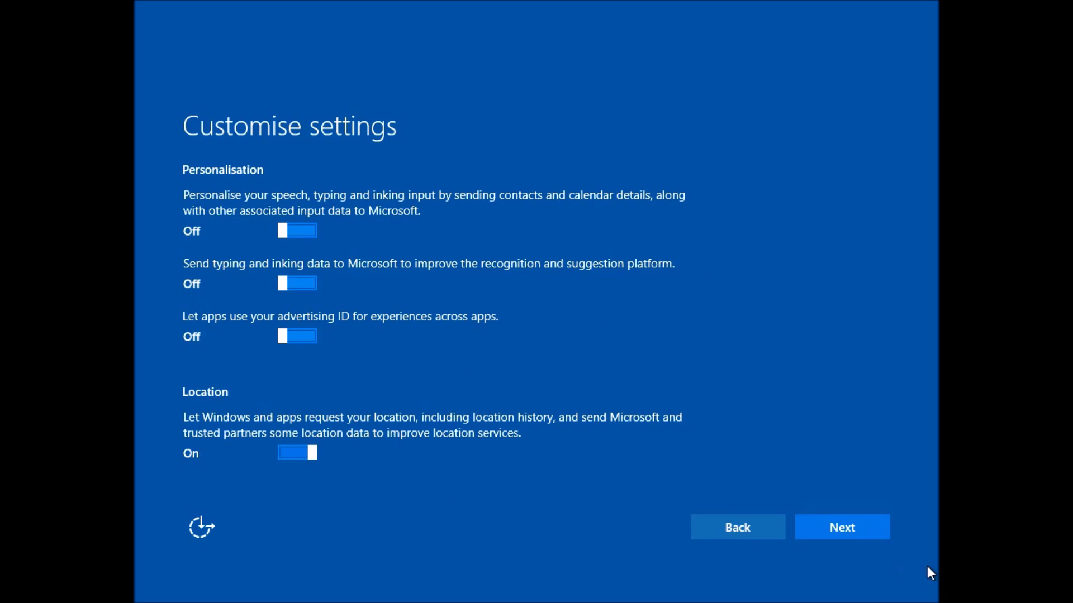
- Turn off page prediction, open hotspots and contact-shared networks, then create the local user account
{"action": "left_click", "coordinate": [841, 528]}
{"action": "left_click", "coordinate": [294, 301]}
{"action": "left_click", "coordinate": [299, 401]}
{"action": "left_click", "coordinate": [297, 453]}
{"action": "left_click", "coordinate": [844, 530]}
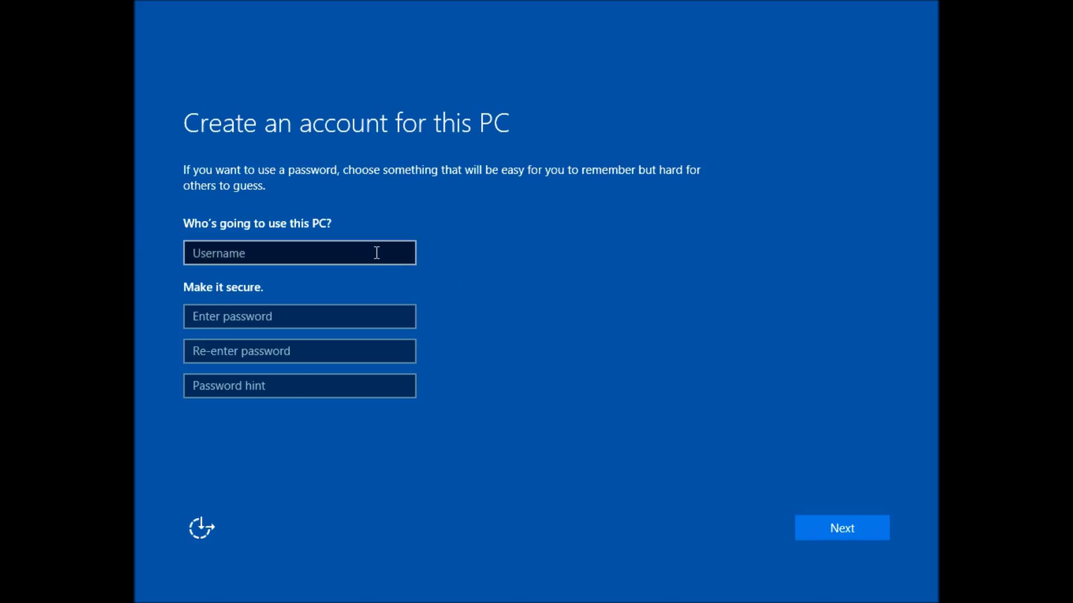
{"action": "left_click", "coordinate": [376, 253]}
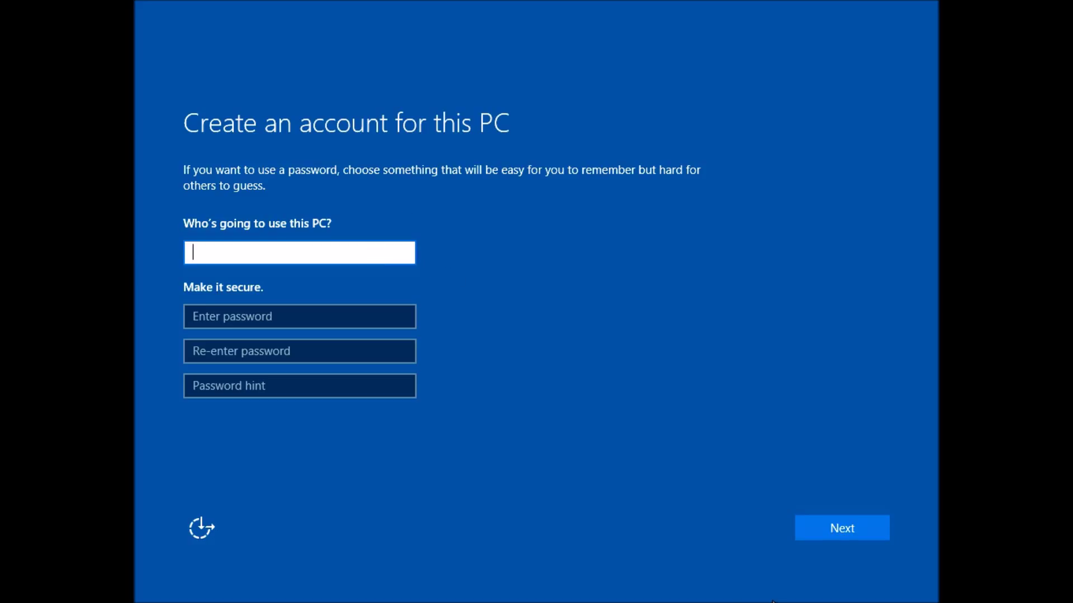
{"action": "left_click", "coordinate": [842, 528]}
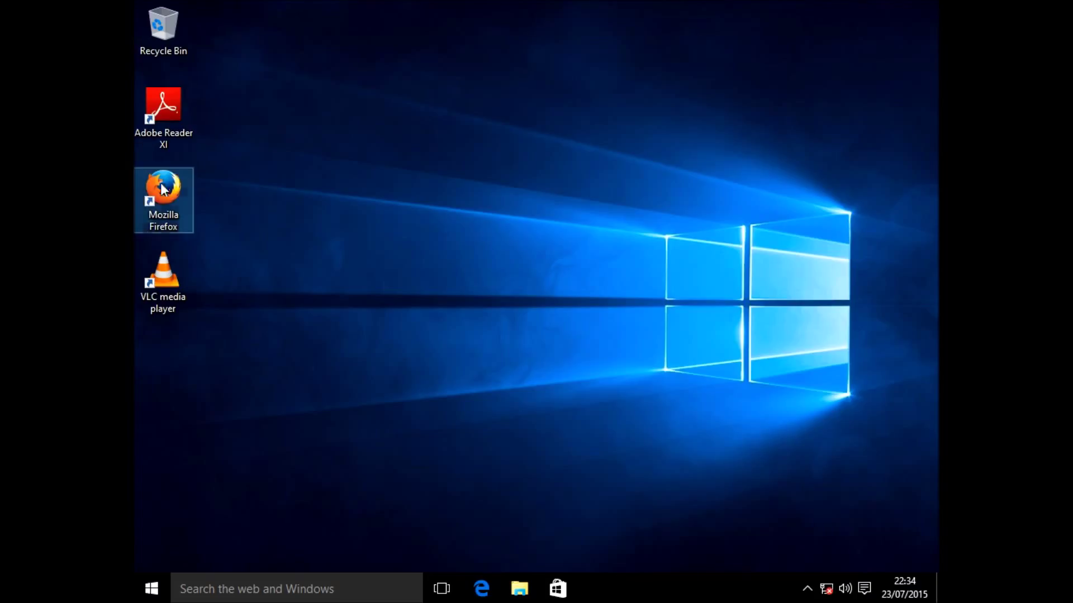
- Launch Firefox, skip importing data, untick the startup default-browser check and choose Not now
{"action": "double_click", "coordinate": [164, 205]}
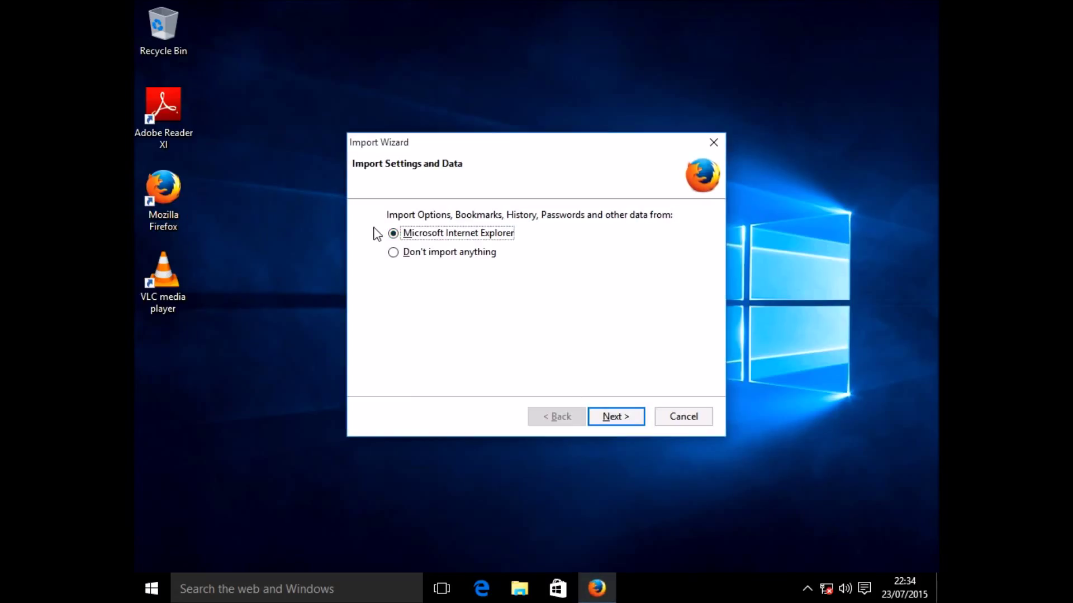
{"action": "left_click", "coordinate": [403, 252]}
{"action": "left_click", "coordinate": [615, 416]}
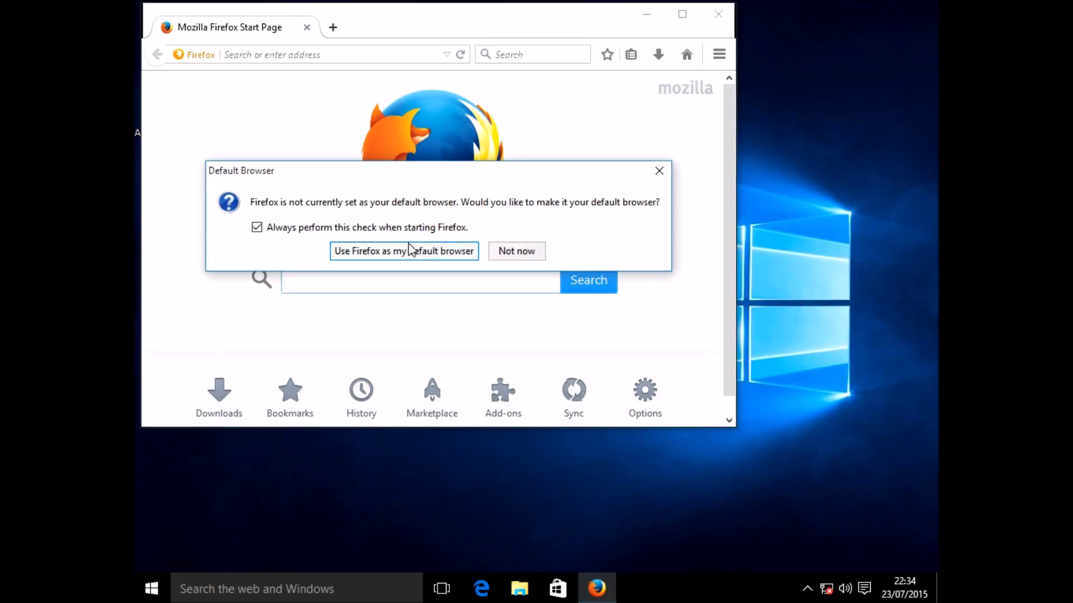
{"action": "left_click", "coordinate": [318, 230]}
{"action": "left_click", "coordinate": [524, 252]}
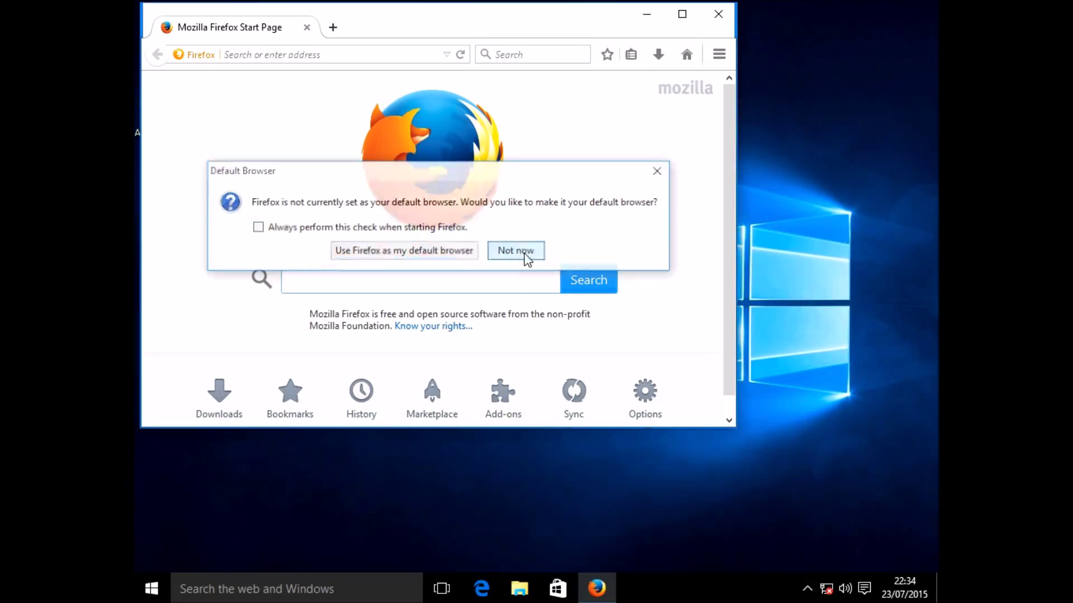